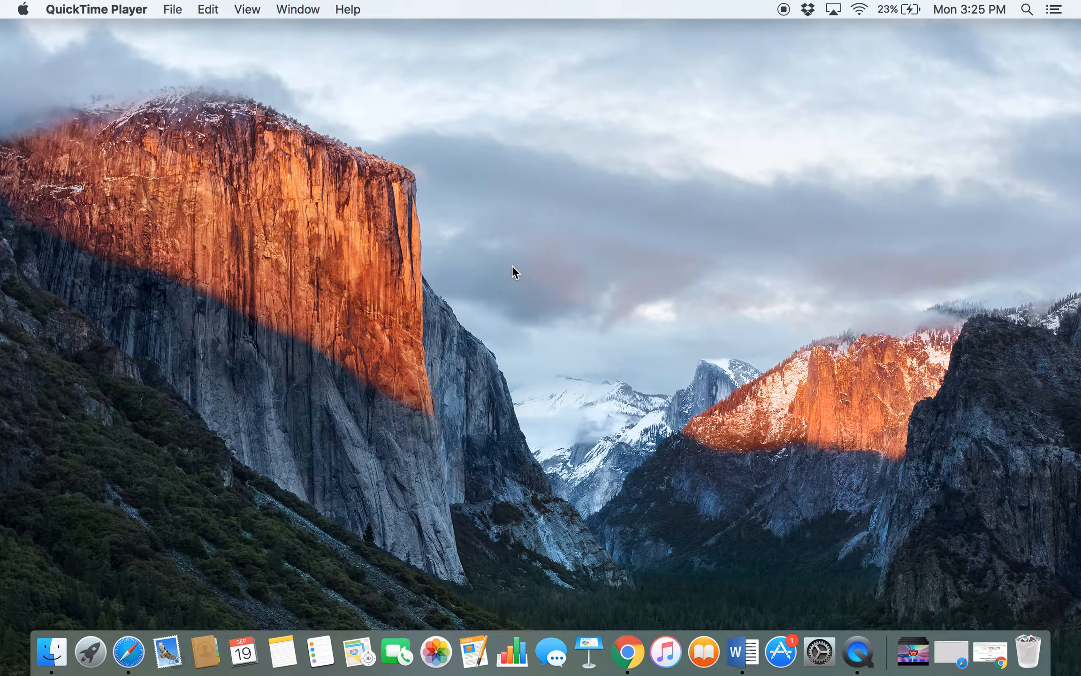
Open Microsoft Word and create a new document from the Debate template
left_click(743, 657)
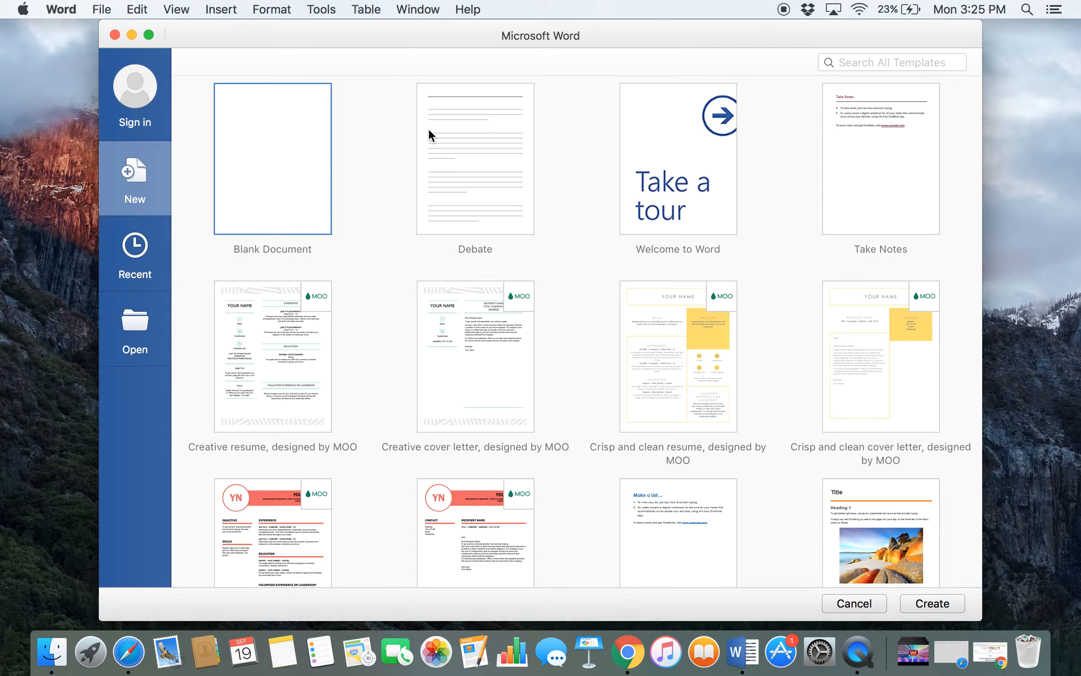
left_click(471, 136)
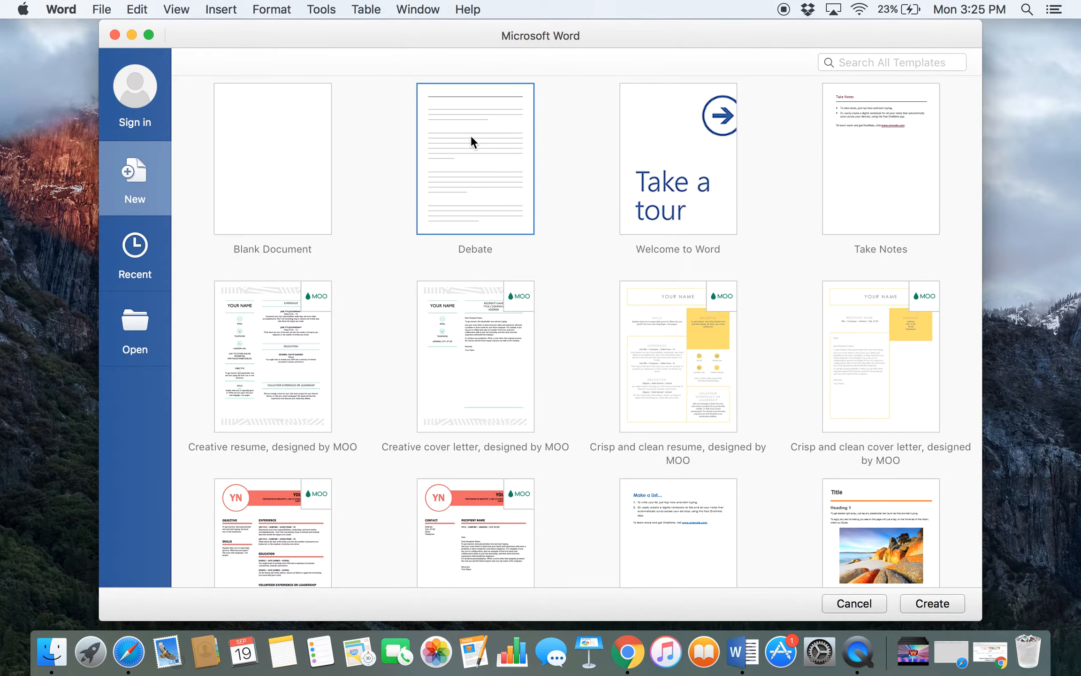
double_click(471, 136)
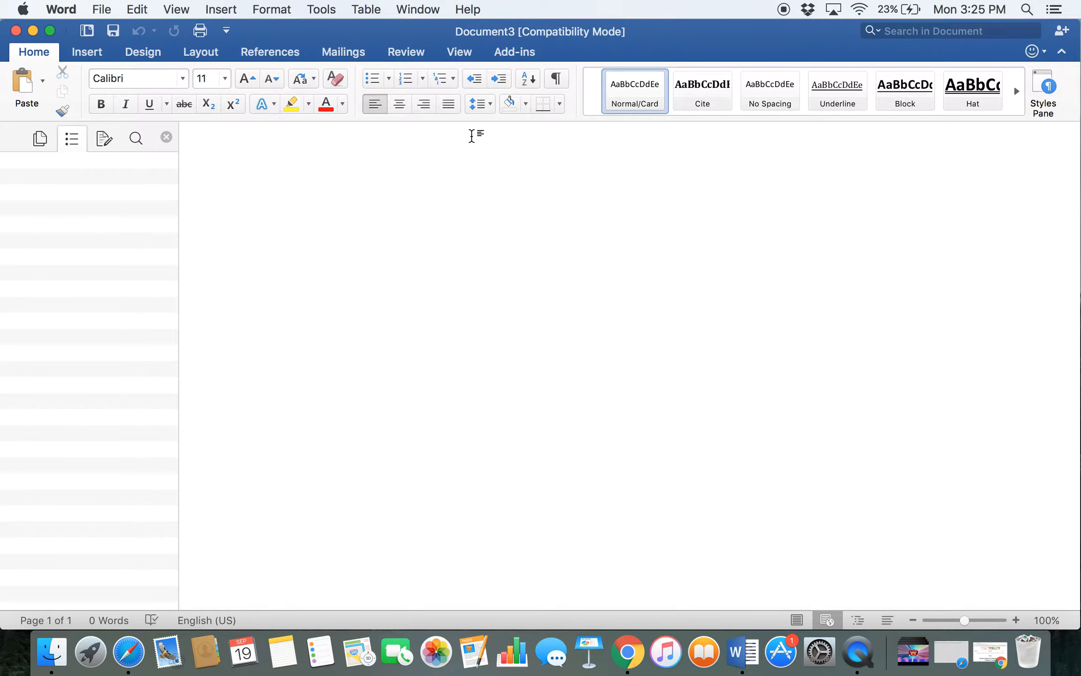
Open the Verbatim Settings through the Verbatim add-in's help options
left_click(524, 56)
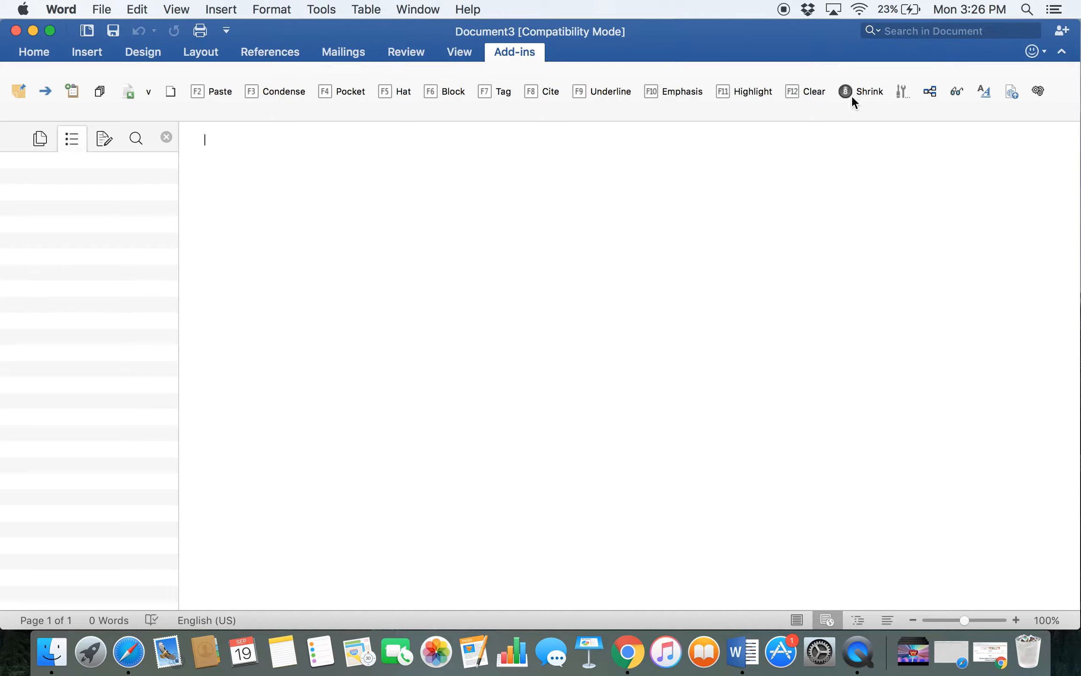
left_click(1035, 96)
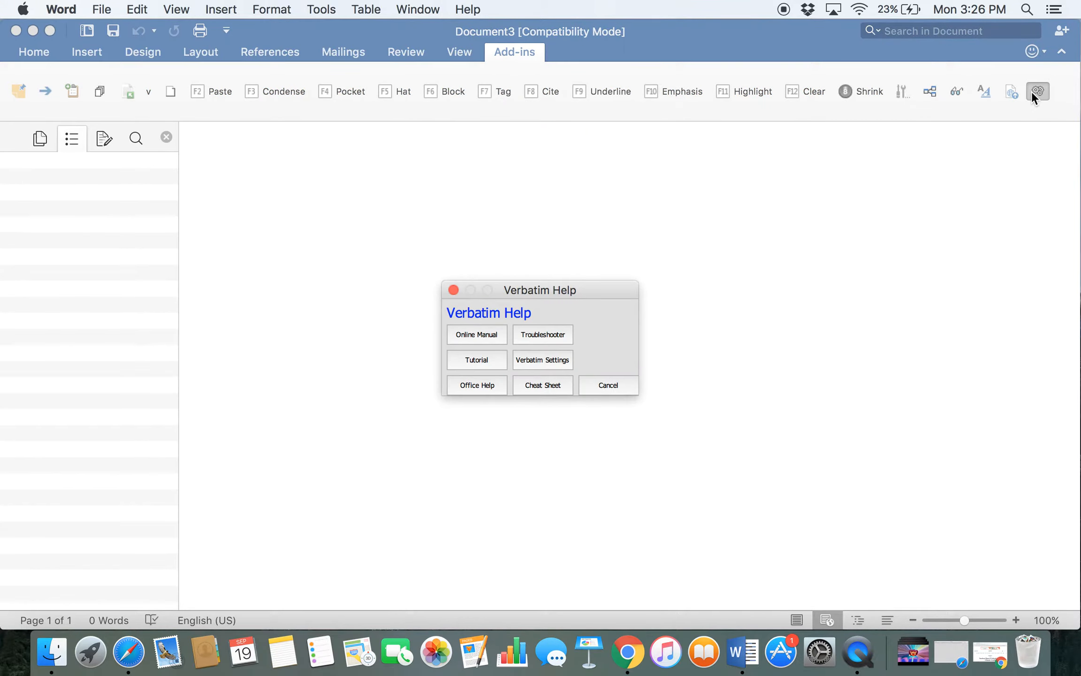
left_click(548, 364)
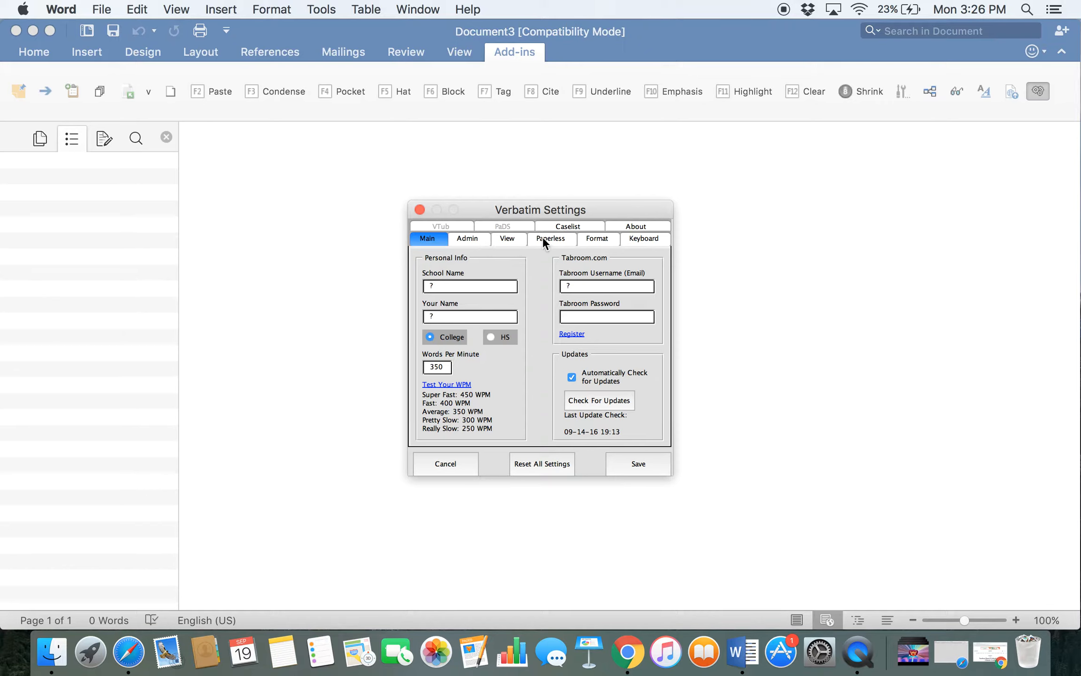
In the Verbatim format settings, turn on Underline Cite, Bold Underline and a 1.5pt Box for Emphasis, and save the settings
left_click(599, 237)
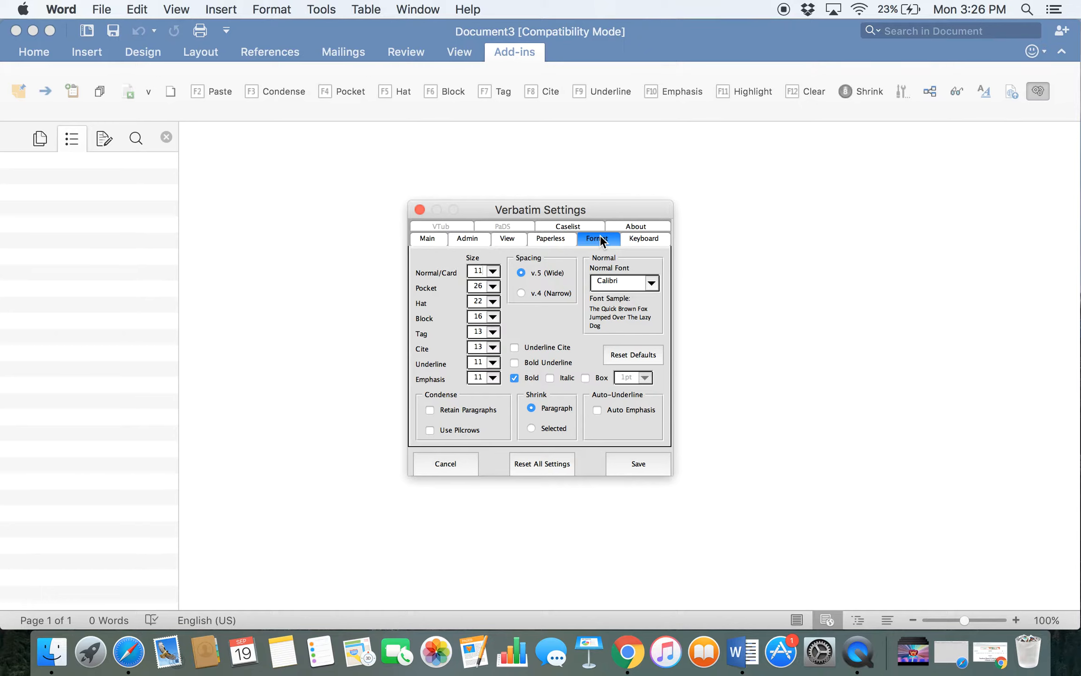
left_click(514, 363)
left_click(587, 379)
left_click(646, 377)
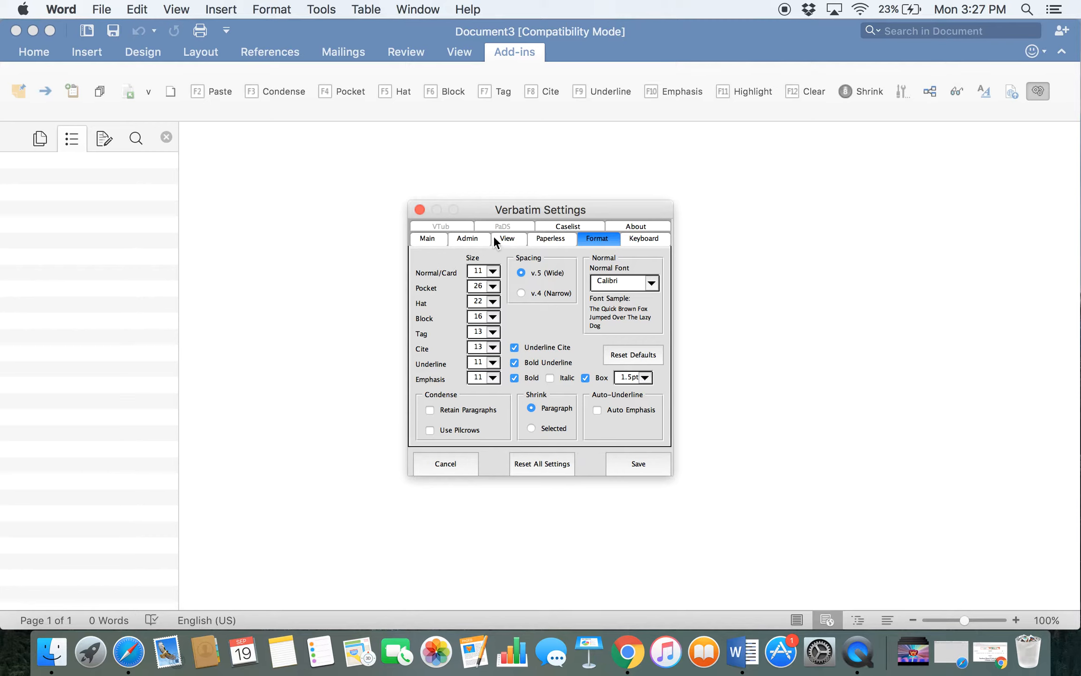
left_click(477, 236)
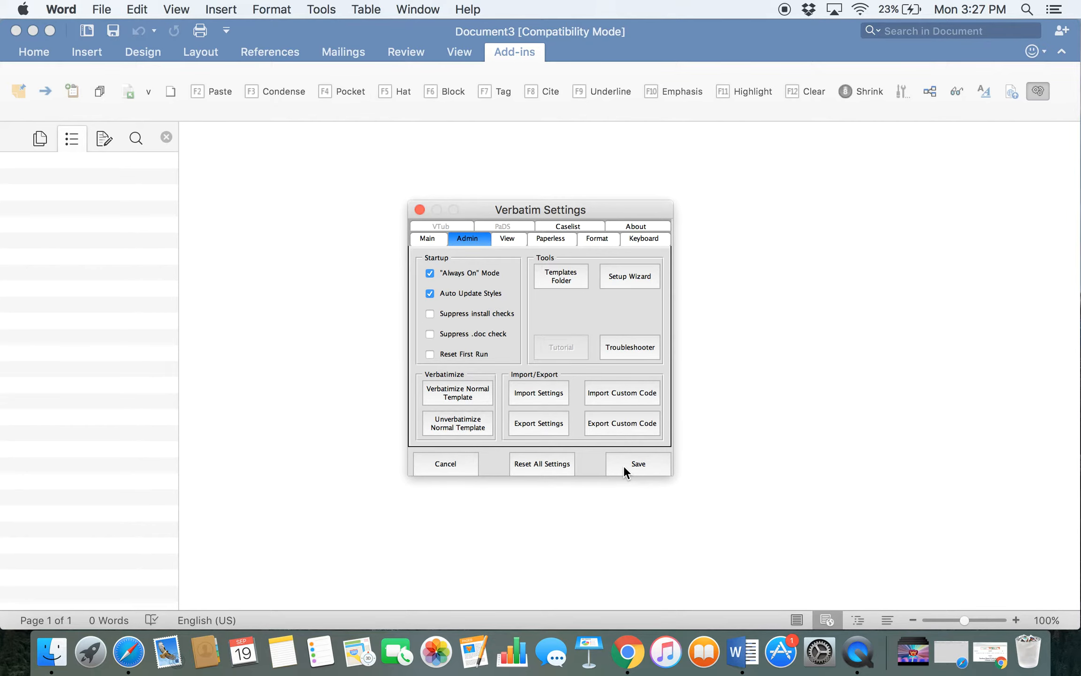
left_click(623, 465)
left_click(732, 347)
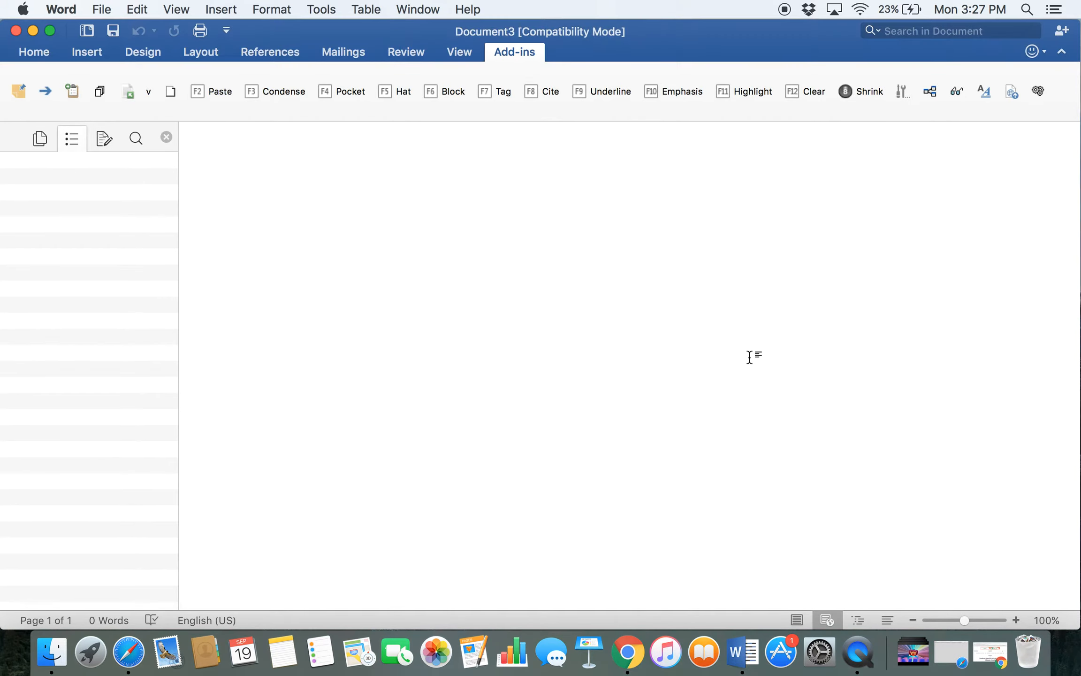
left_click(38, 54)
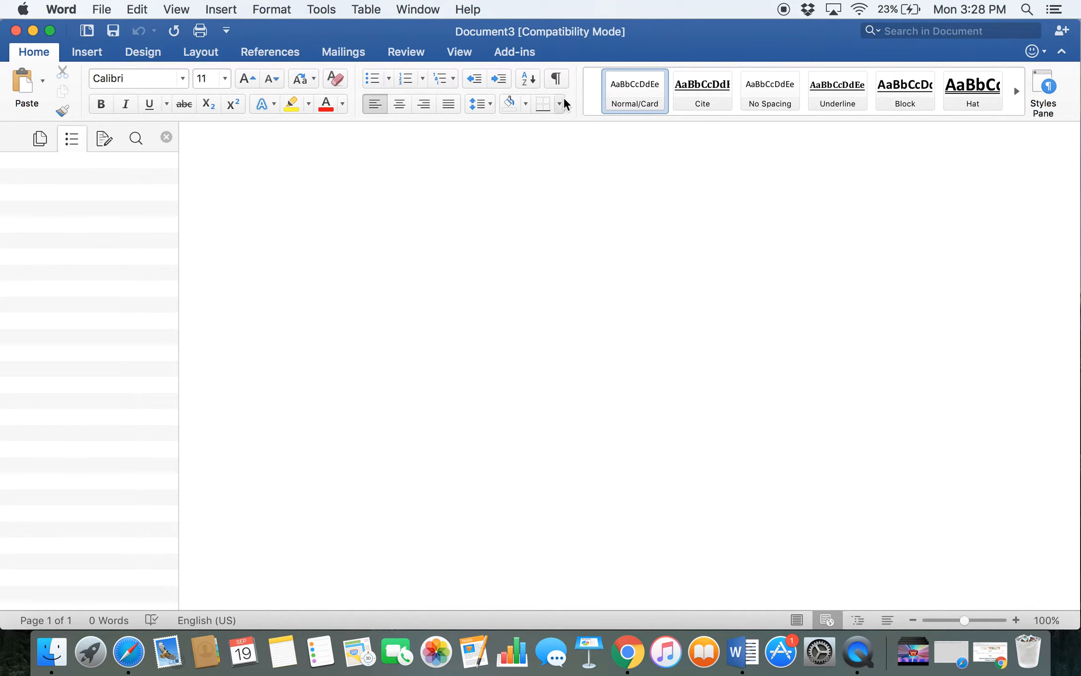
left_click(516, 53)
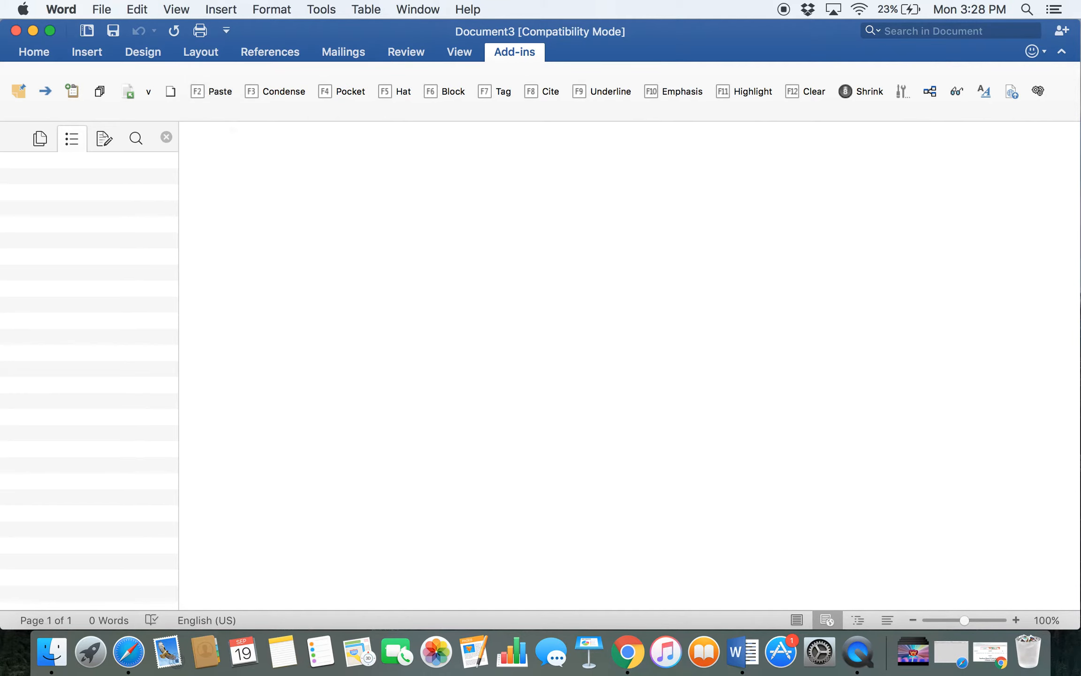
key("F3")
key("F3")
Switch to Chrome and copy the Scientific American article's opening paragraphs, from "Jobs, national security" through "greenhouse gas emissions went up."
left_click(994, 662)
scroll(578, 398, "down", 5)
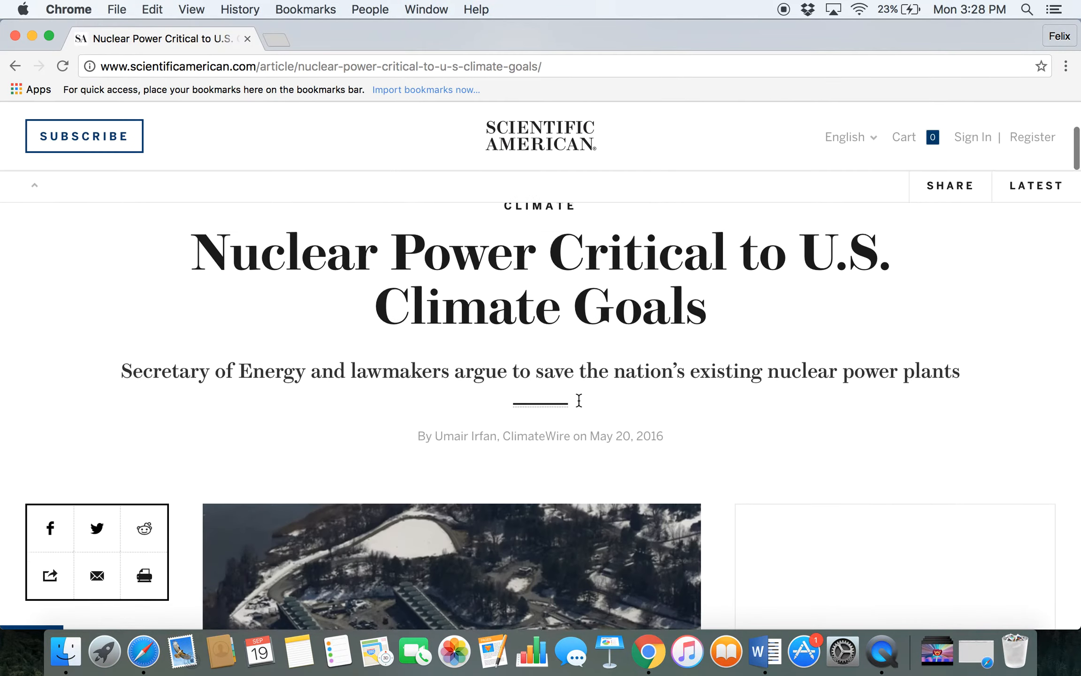
scroll(579, 400, "down", 10)
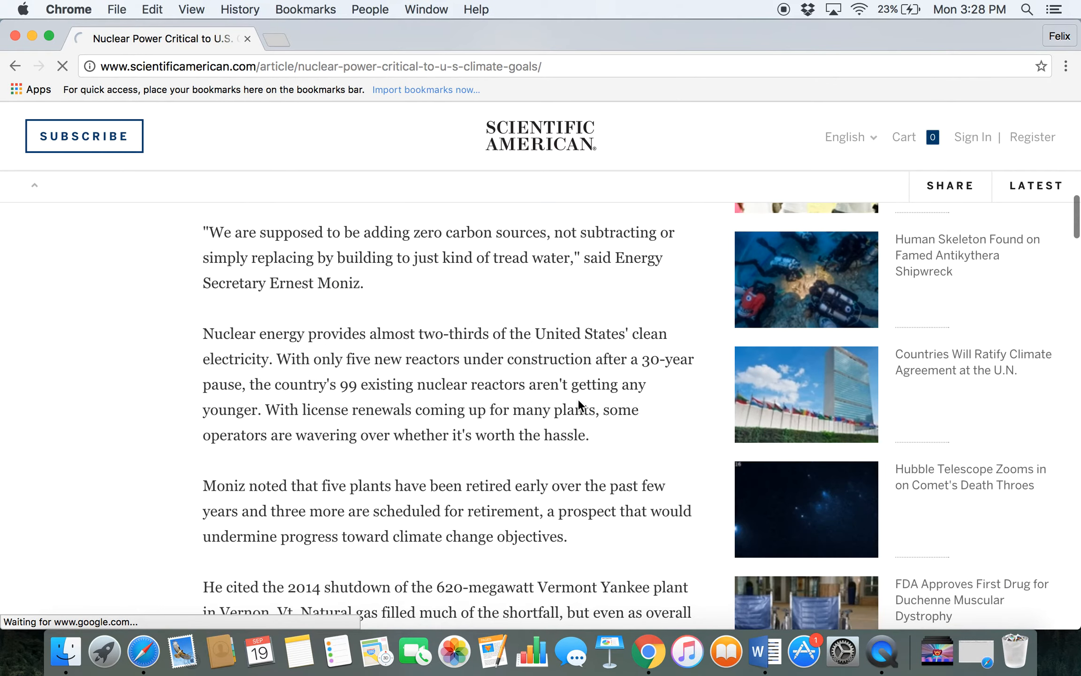
scroll(577, 399, "up", 5)
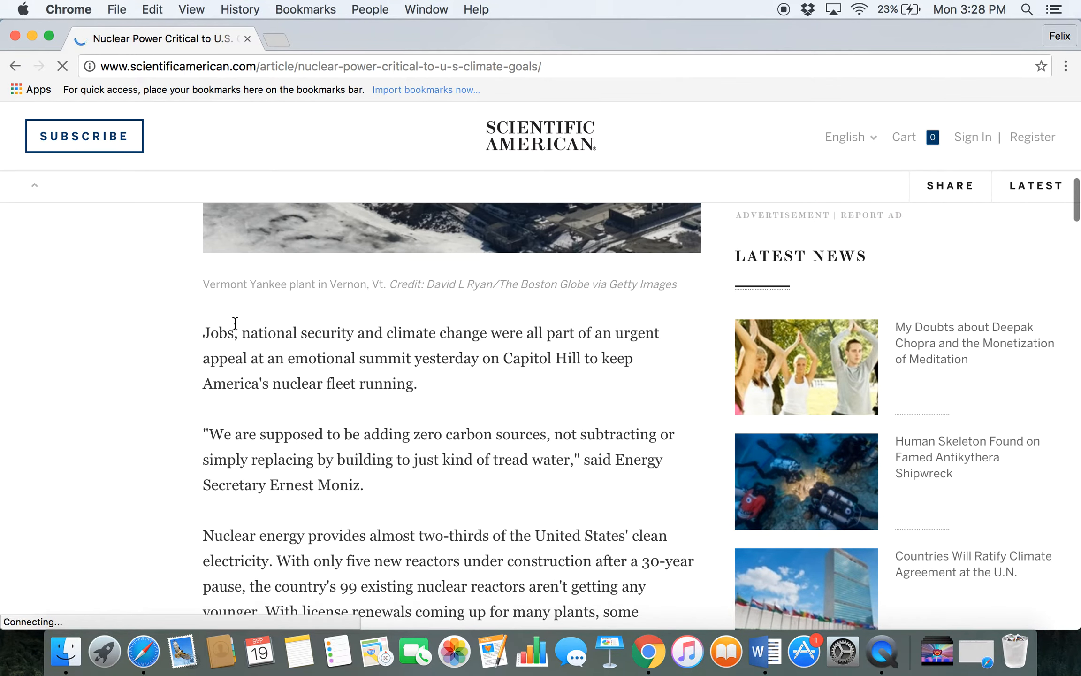
left_click_drag(199, 324, 518, 475)
Switch back to Word and paste the copied article paragraphs into the blank document
key("ctrl+Up")
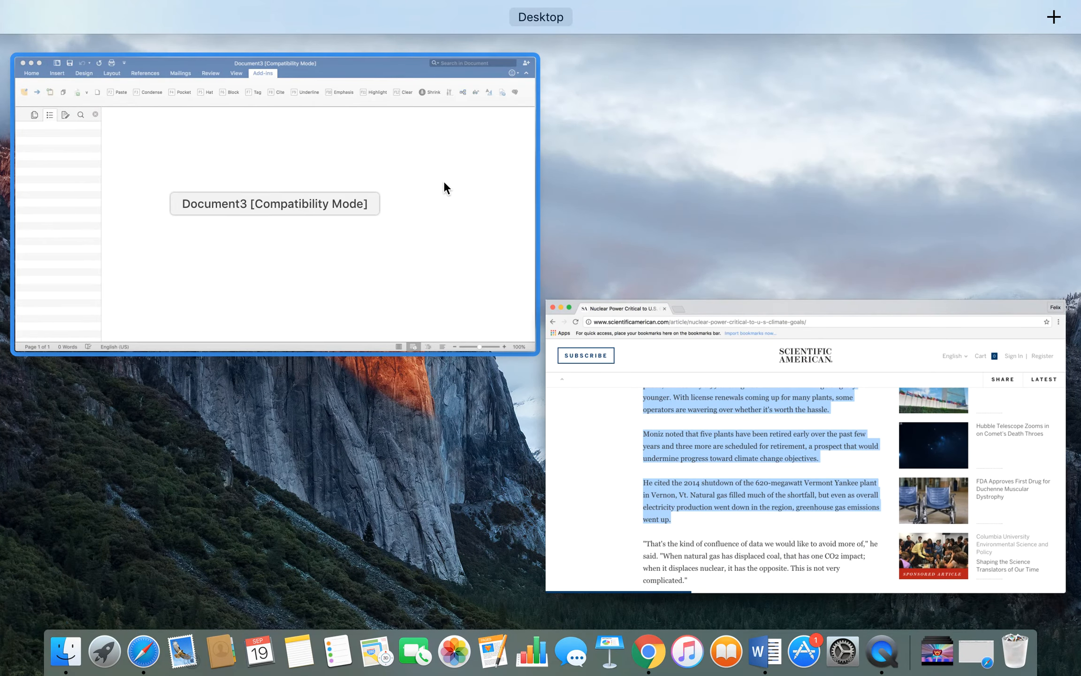
left_click(444, 186)
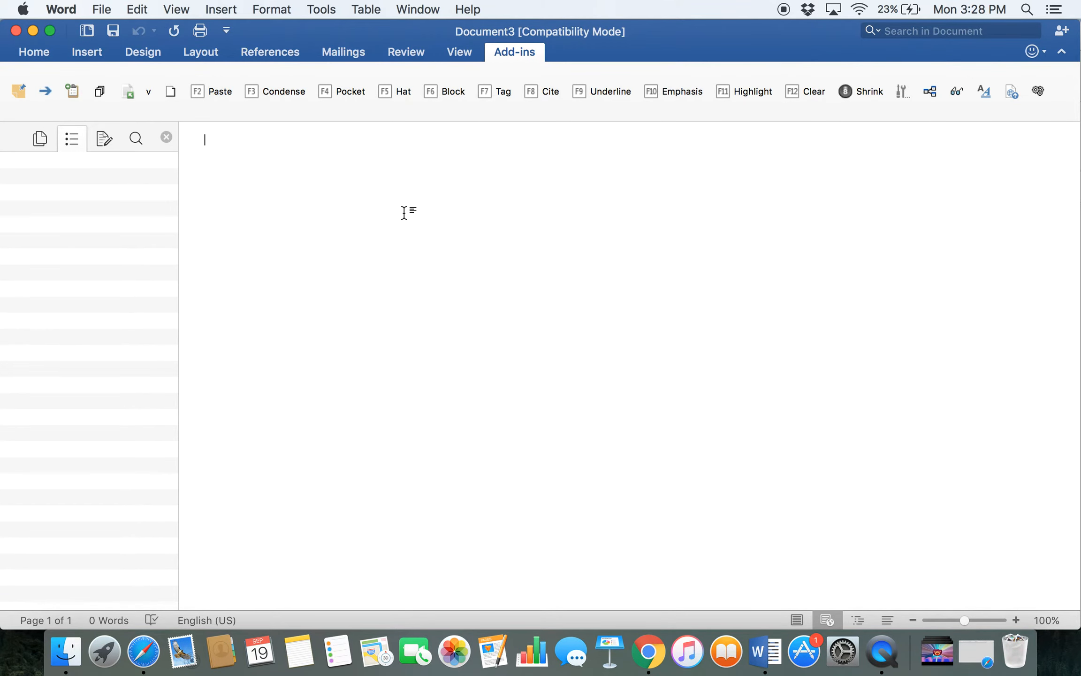
key("super+v")
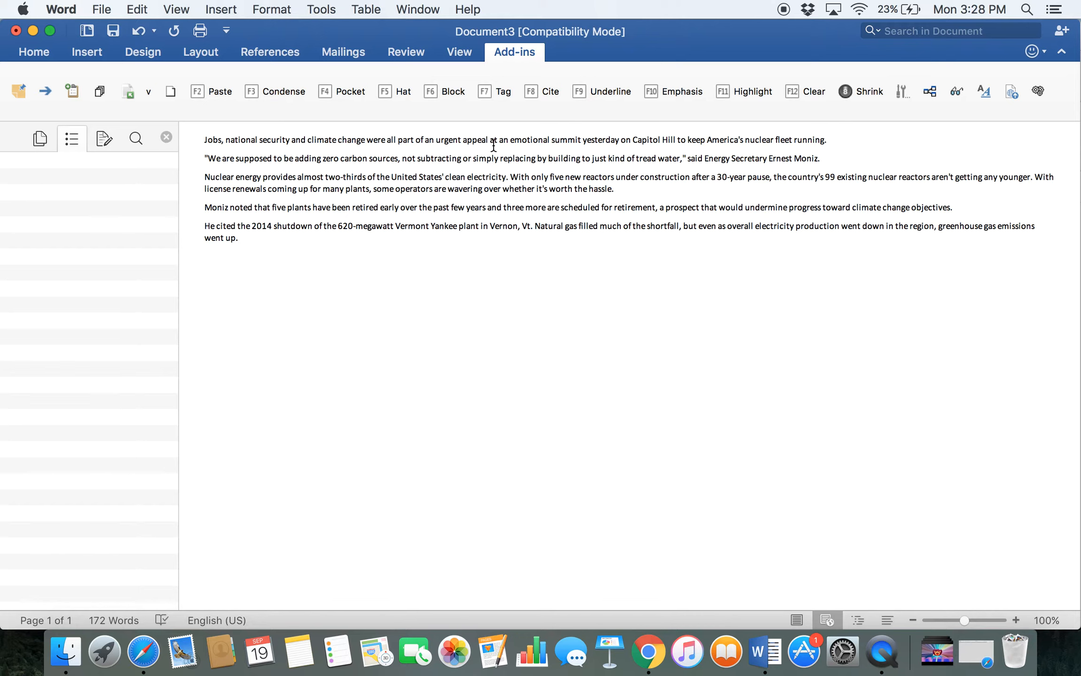
Break the second paragraph into separate lines after "We are supposed to", "be adding zero" and "carbon sources, not"
left_click(885, 150)
key("Down")
key("Down")
left_click(850, 158)
left_click(285, 159)
key("Return")
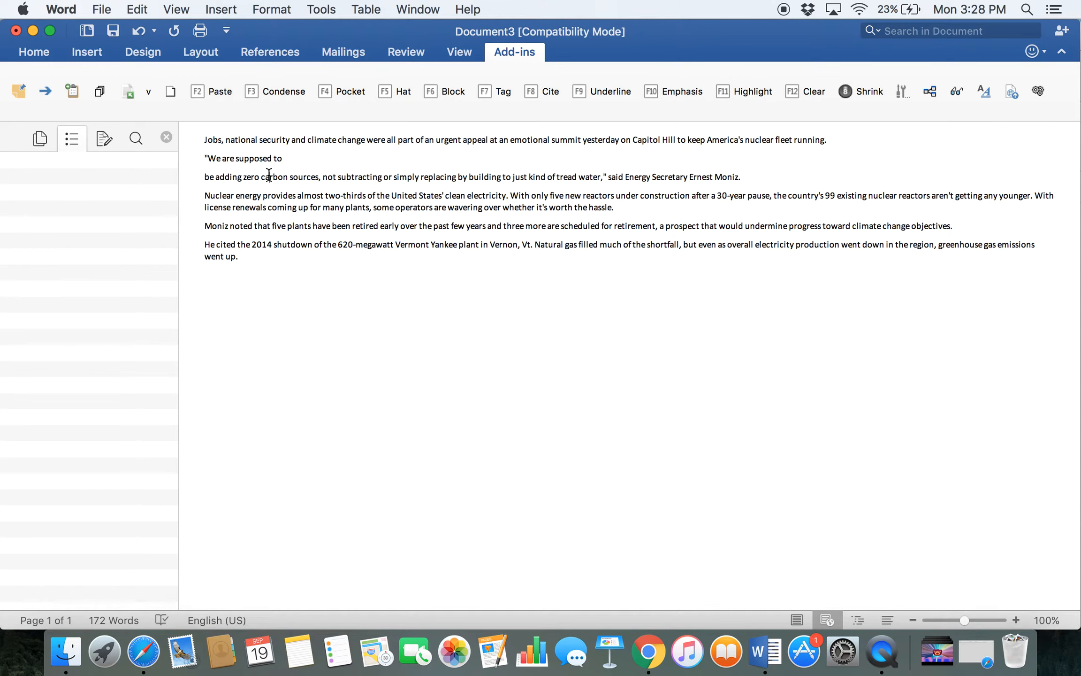
left_click(261, 178)
key("Return")
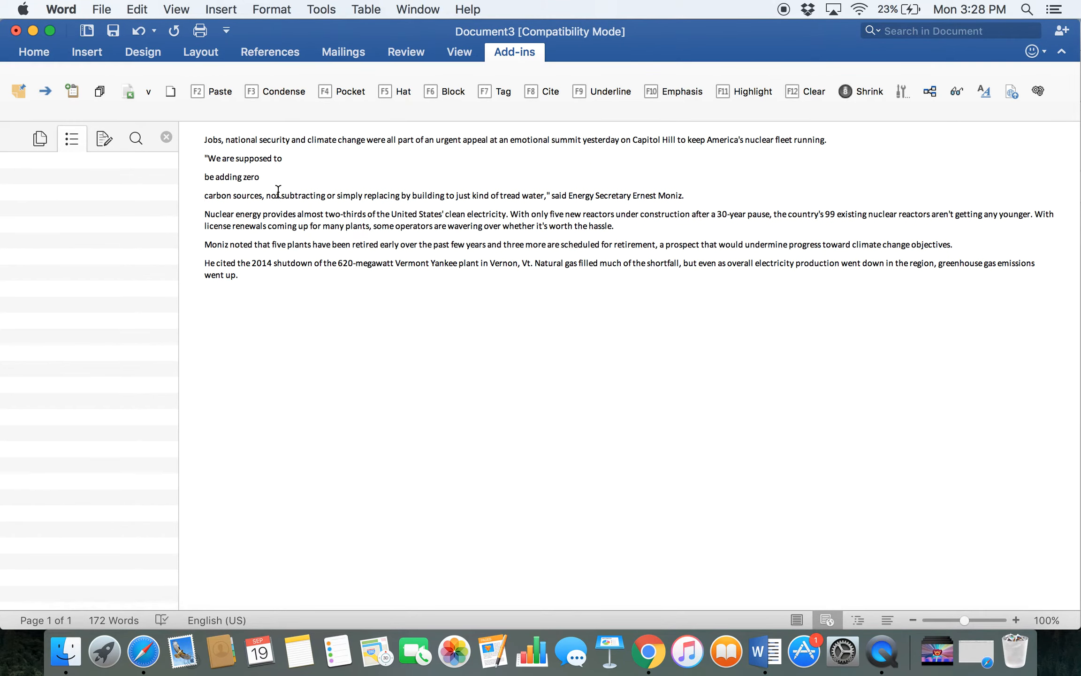
left_click(283, 196)
key("Return")
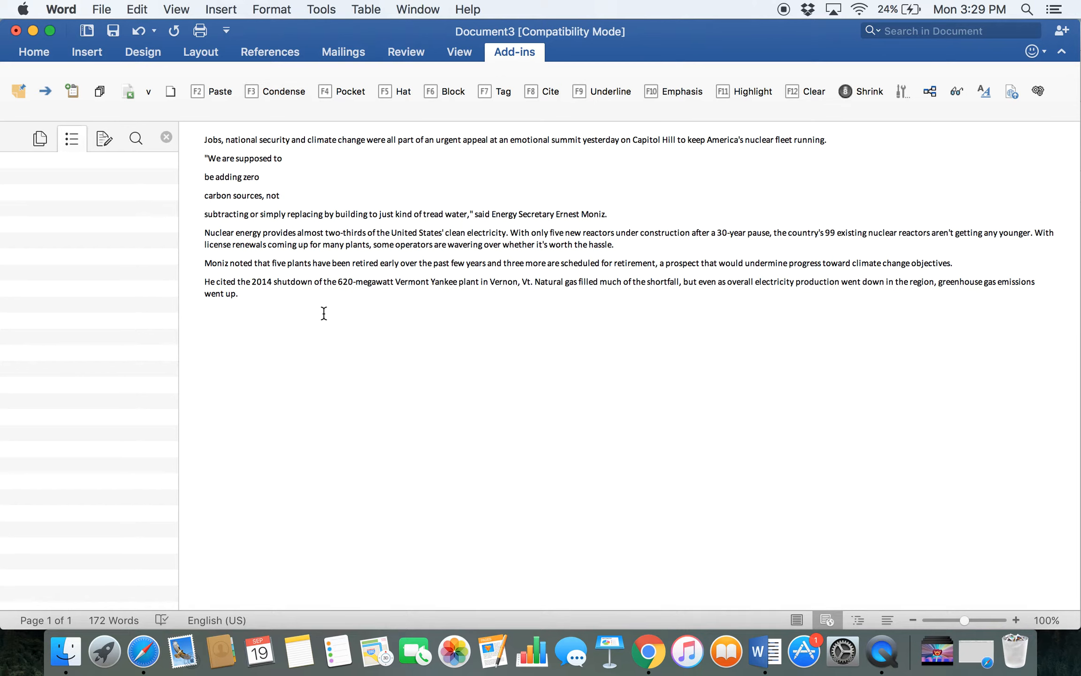
Condense all of the pasted text into a single paragraph
left_click_drag(323, 313, 207, 140)
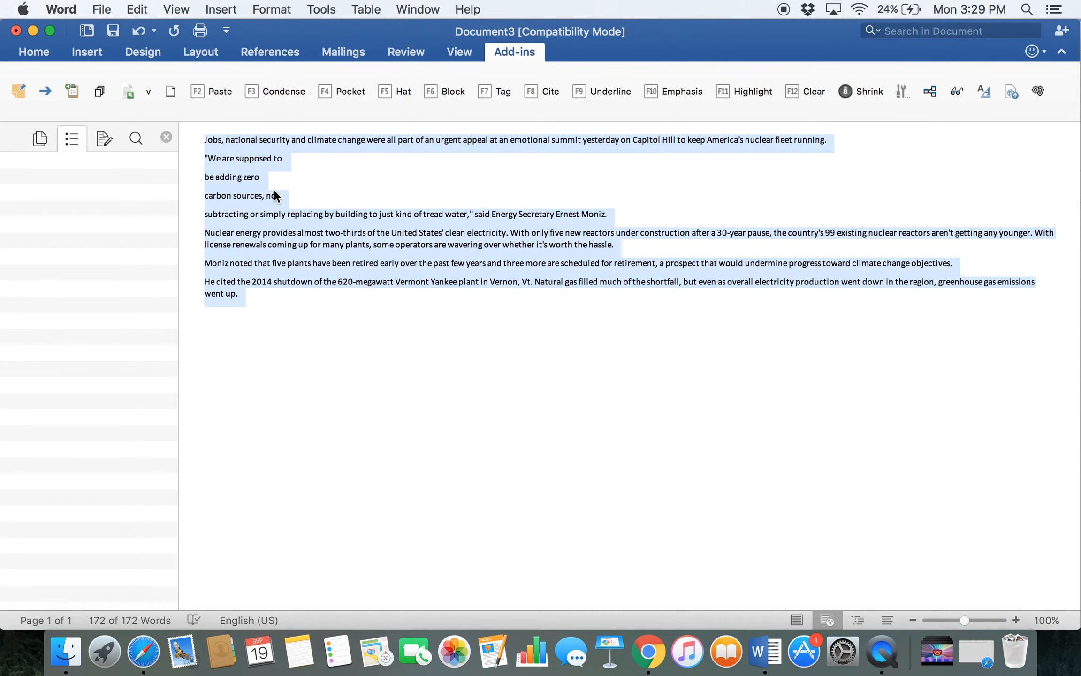
key("F3")
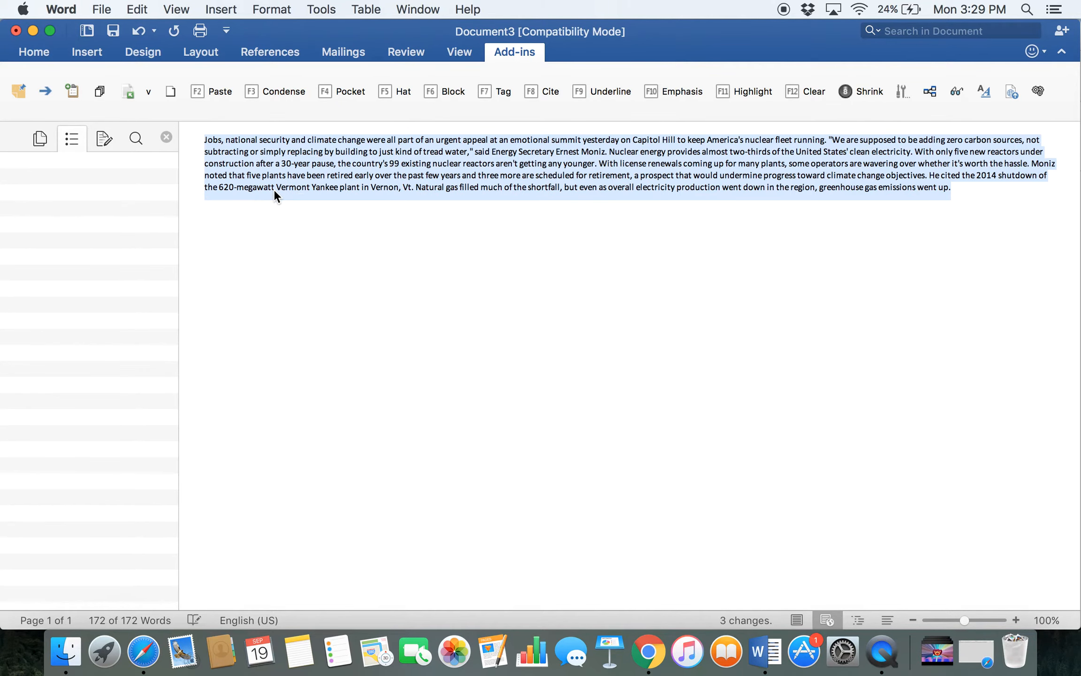
left_click(508, 142)
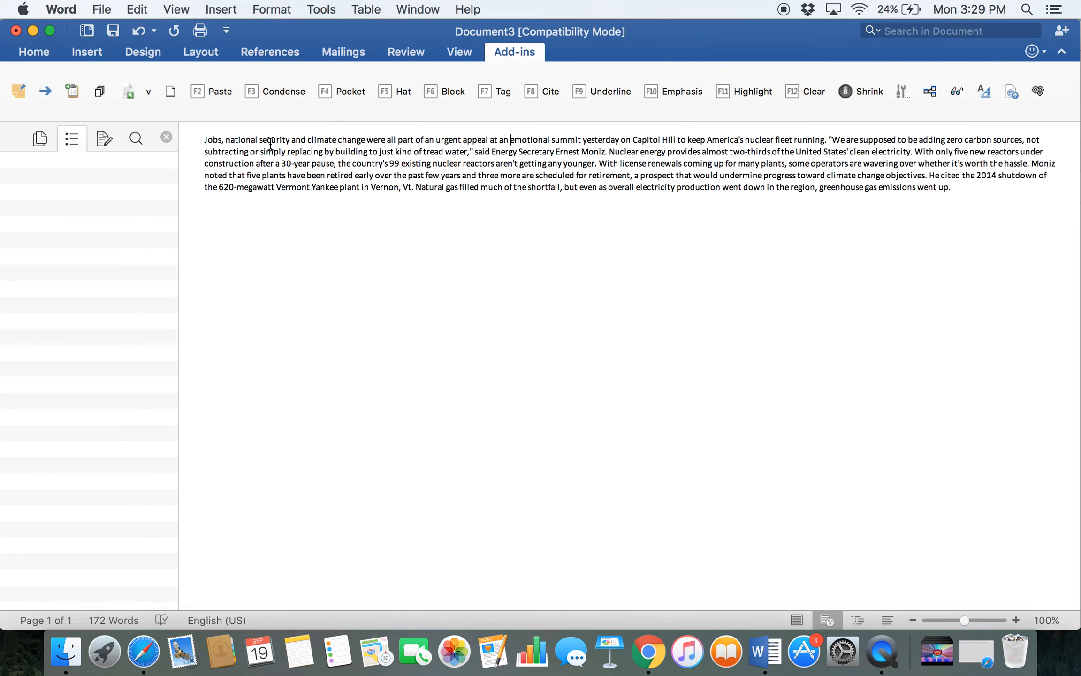
Apply the Verbatim Underline style to the first sentence from "security and climate change" through "nuclear fleet running."
left_click_drag(270, 141, 829, 140)
key("F9")
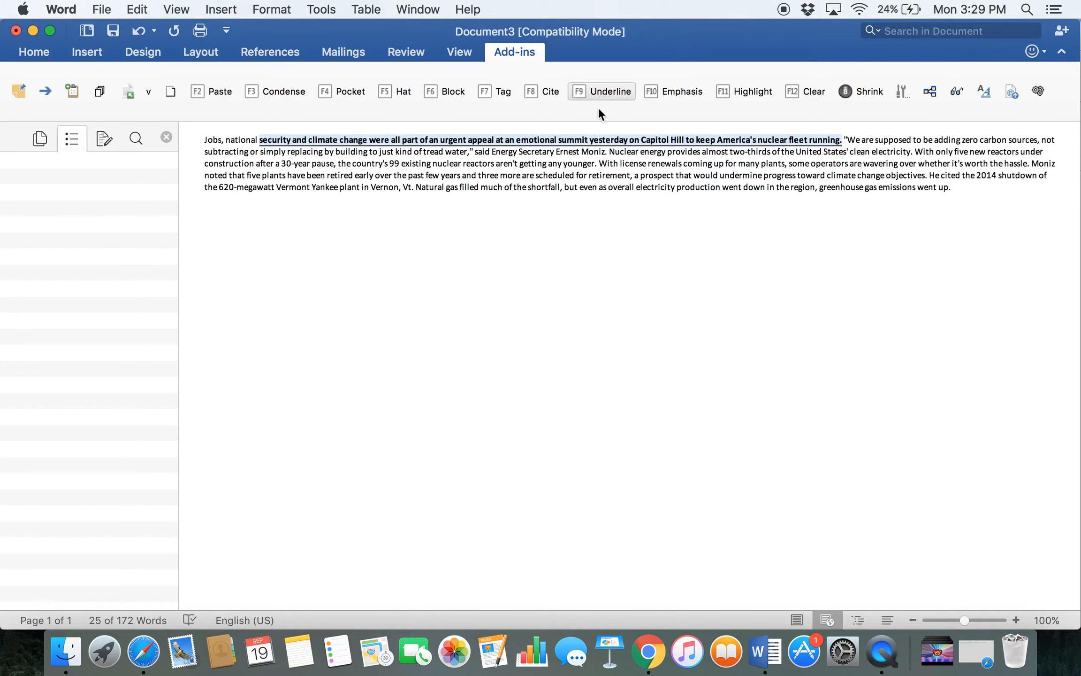
left_click(543, 162)
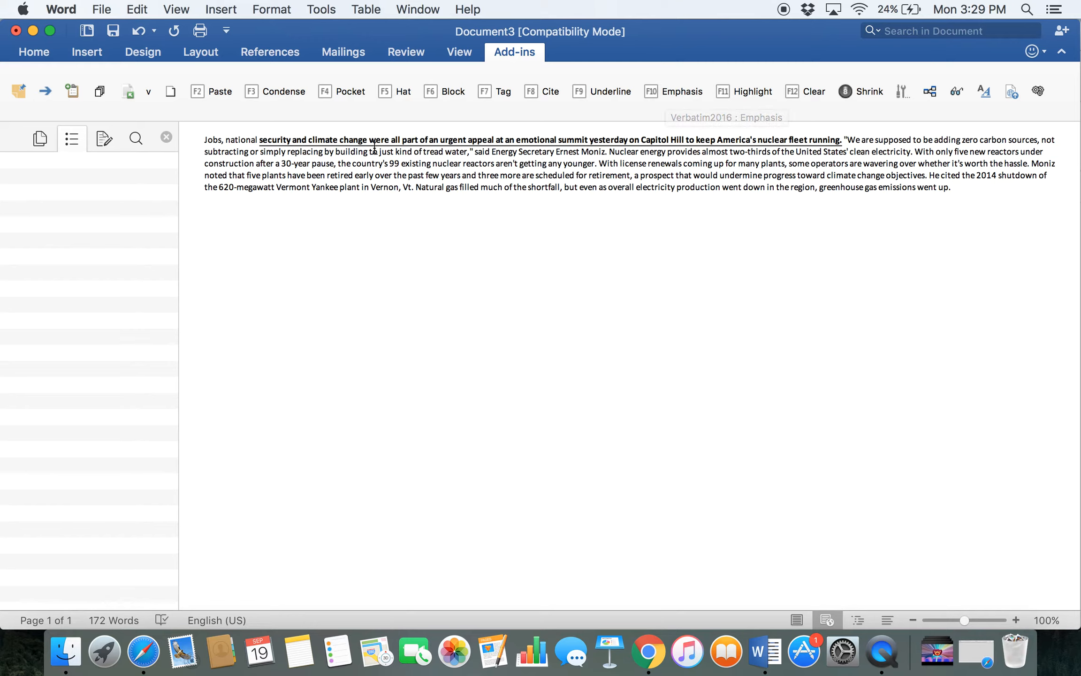
Apply the Emphasis style to "climate change" in the first sentence
left_click_drag(310, 140, 370, 140)
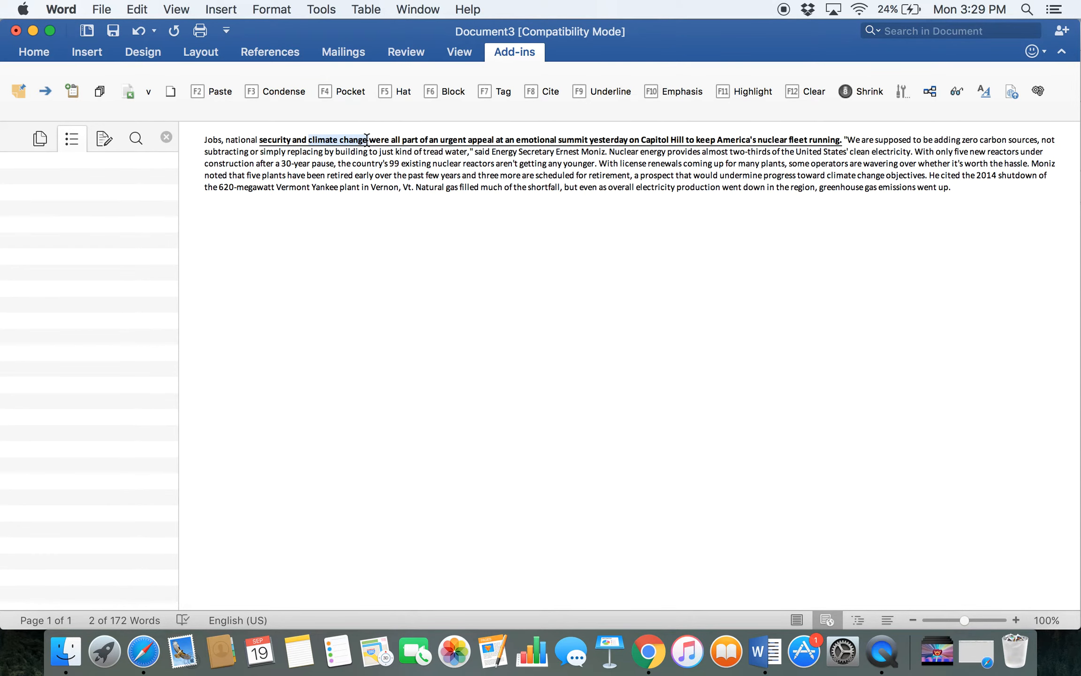
key("F10")
left_click(404, 175)
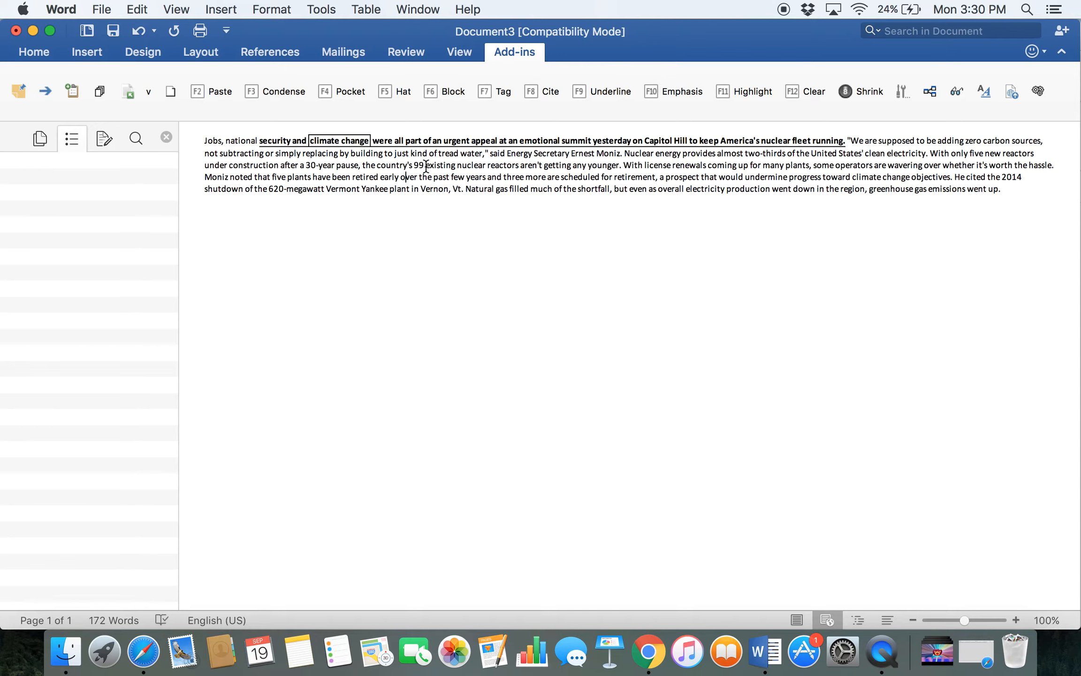
Apply the Underline style to "construction after" through "existing nuclear reactors", "retirement, a prospect that would" and "much of the shortfall, but"
left_click_drag(278, 164, 524, 164)
key("F9")
left_click(668, 169)
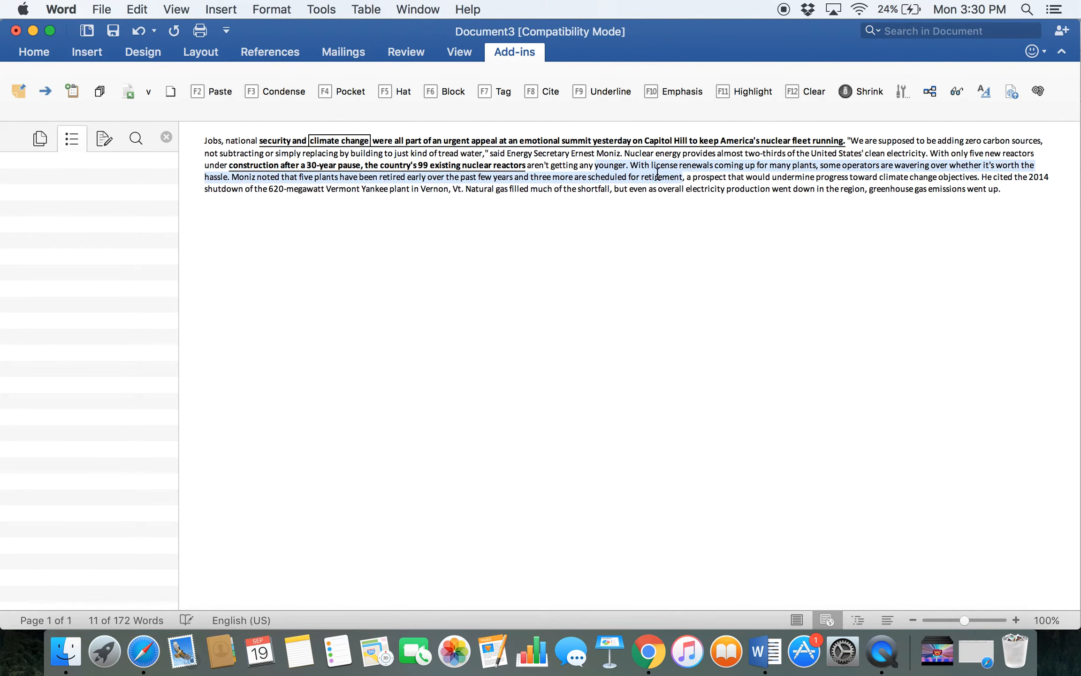
left_click_drag(666, 177, 778, 178)
key("F9")
left_click_drag(530, 190, 628, 190)
key("F9")
left_click(584, 186)
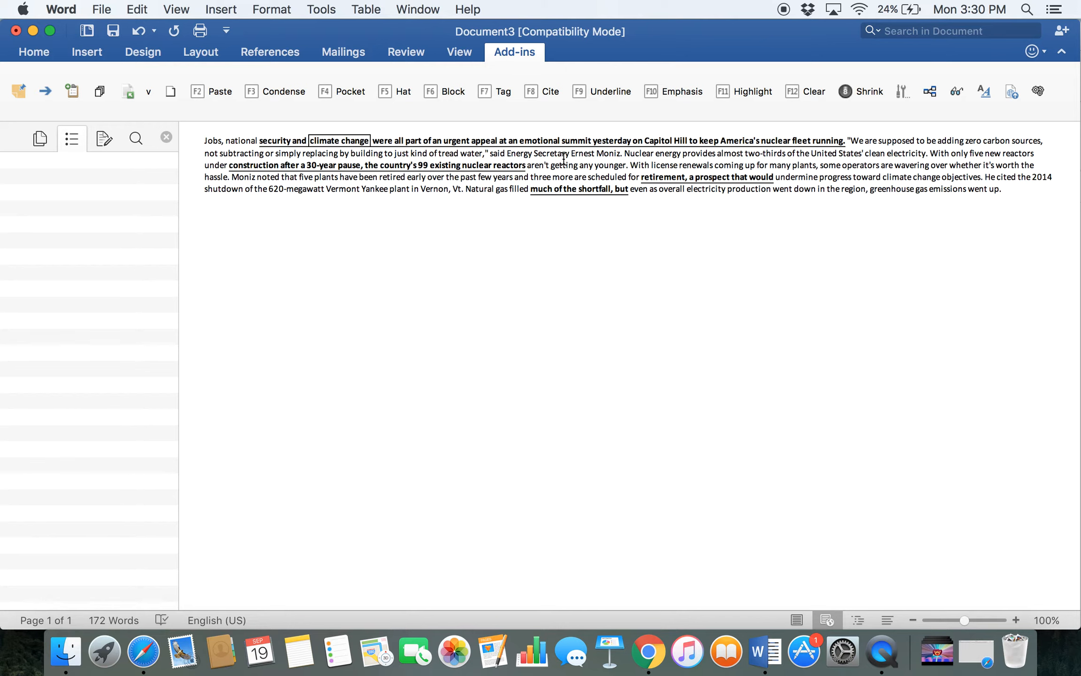
Shrink the paragraph's non-underlined text repeatedly, cycling through the smaller sizes and back to the normal size
left_click(479, 160)
key("super+8")
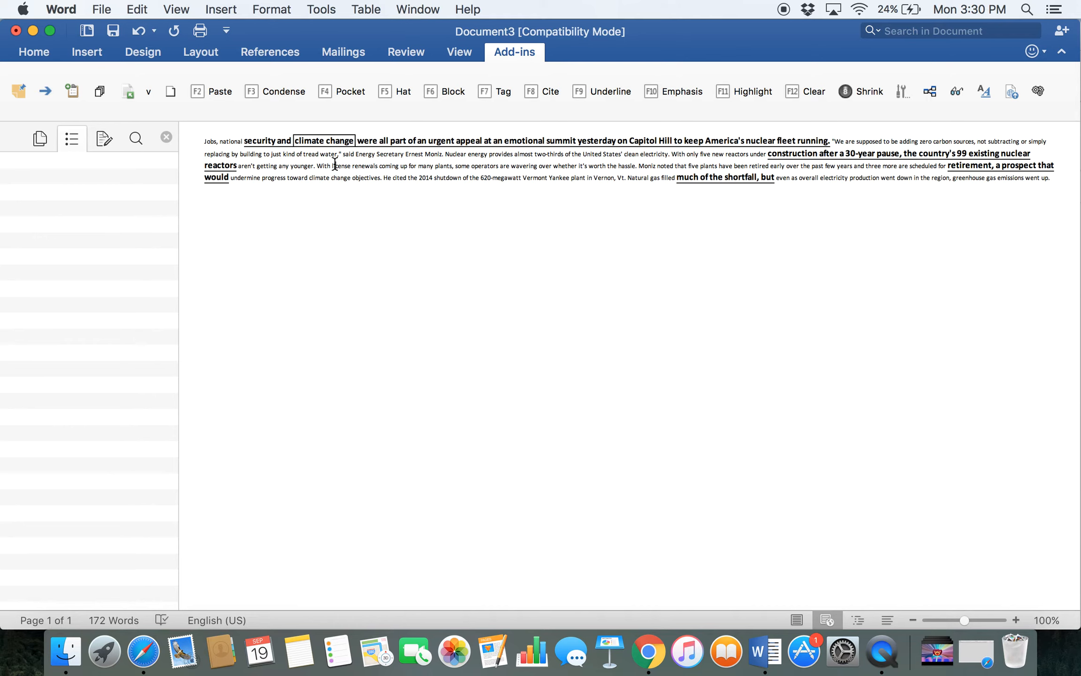
key("super+8")
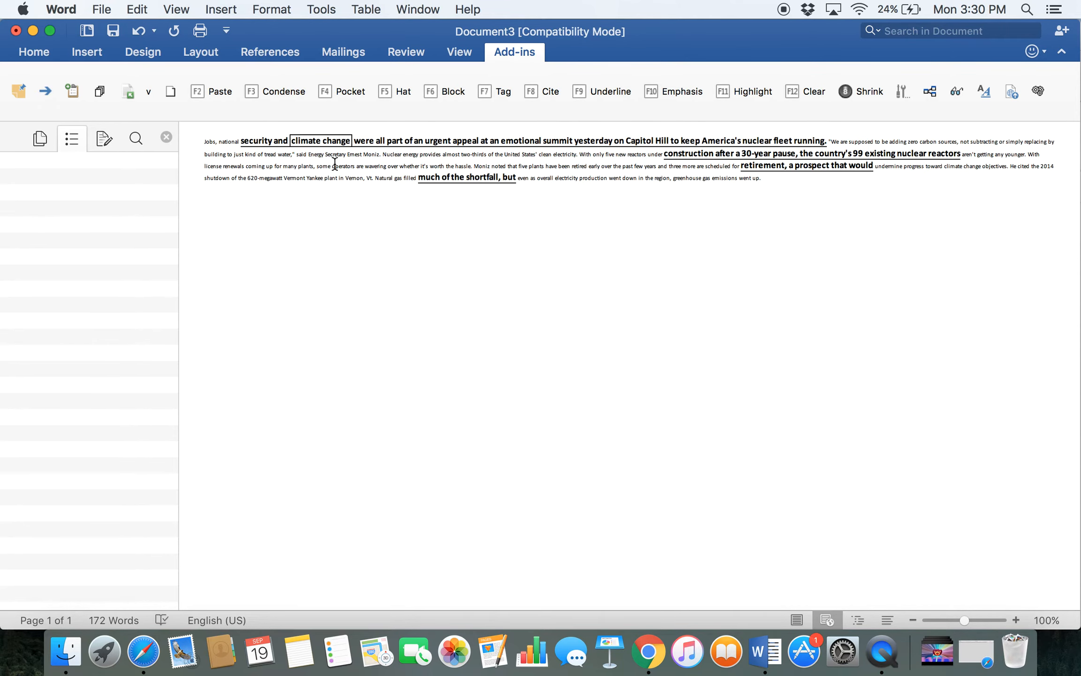
key("super+8")
key("super+8")
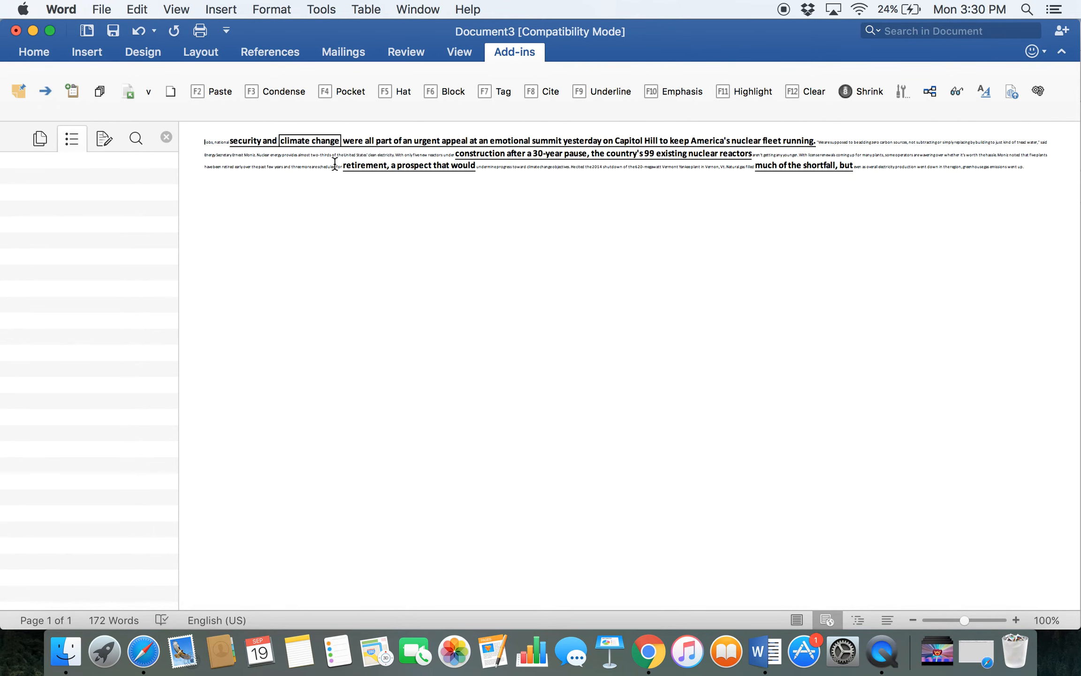
key("super+8")
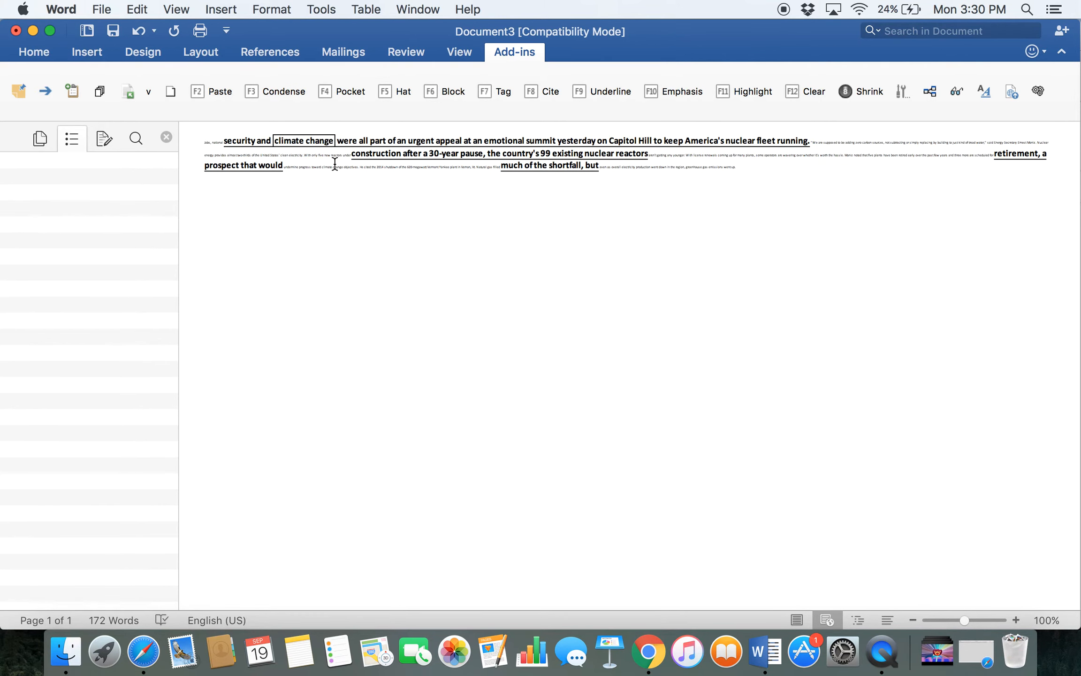
key("super+8")
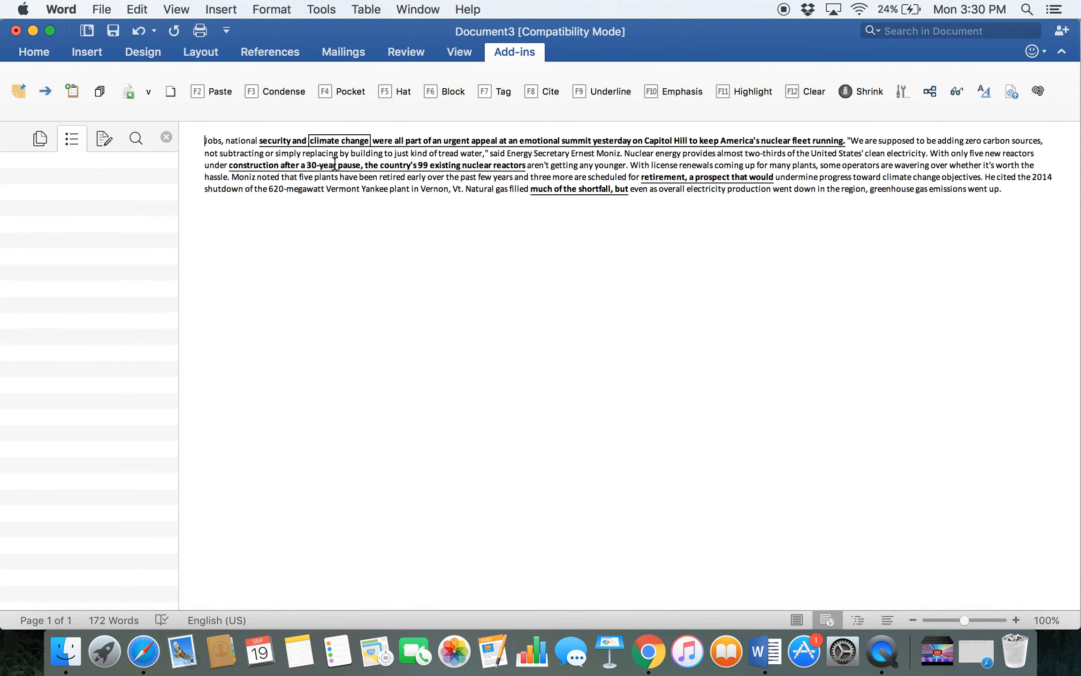
Shrink the paragraph's non-underlined text once, and highlight "and climate change were" and "summit yesterday on Capitol" in the first sentence
key("super+8")
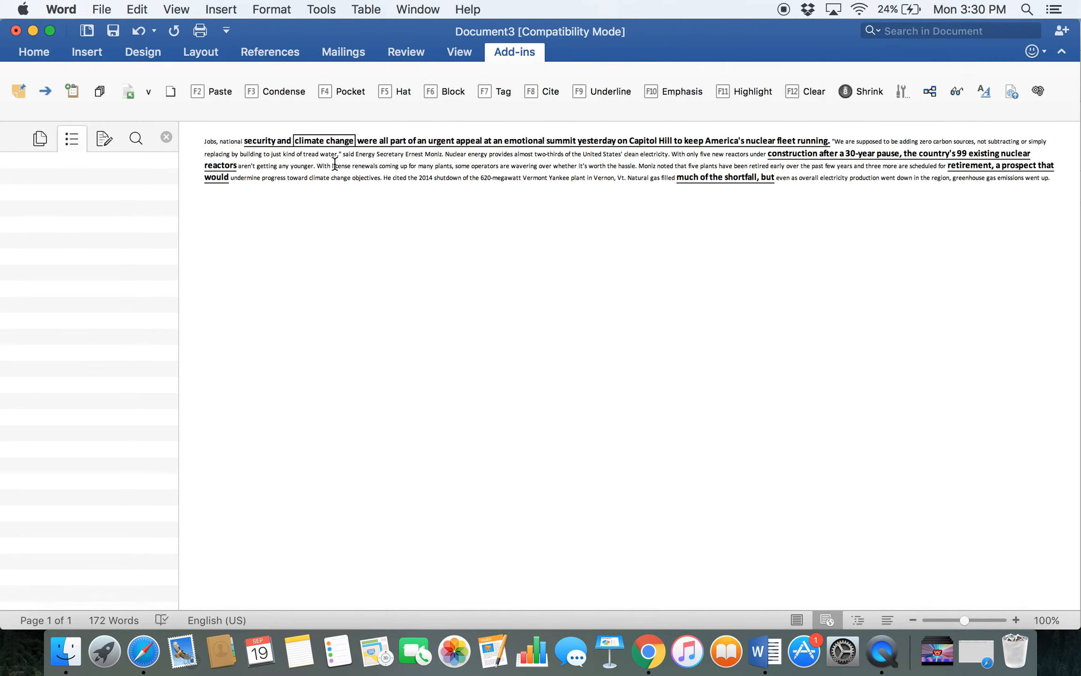
left_click(463, 192)
left_click_drag(277, 141, 366, 141)
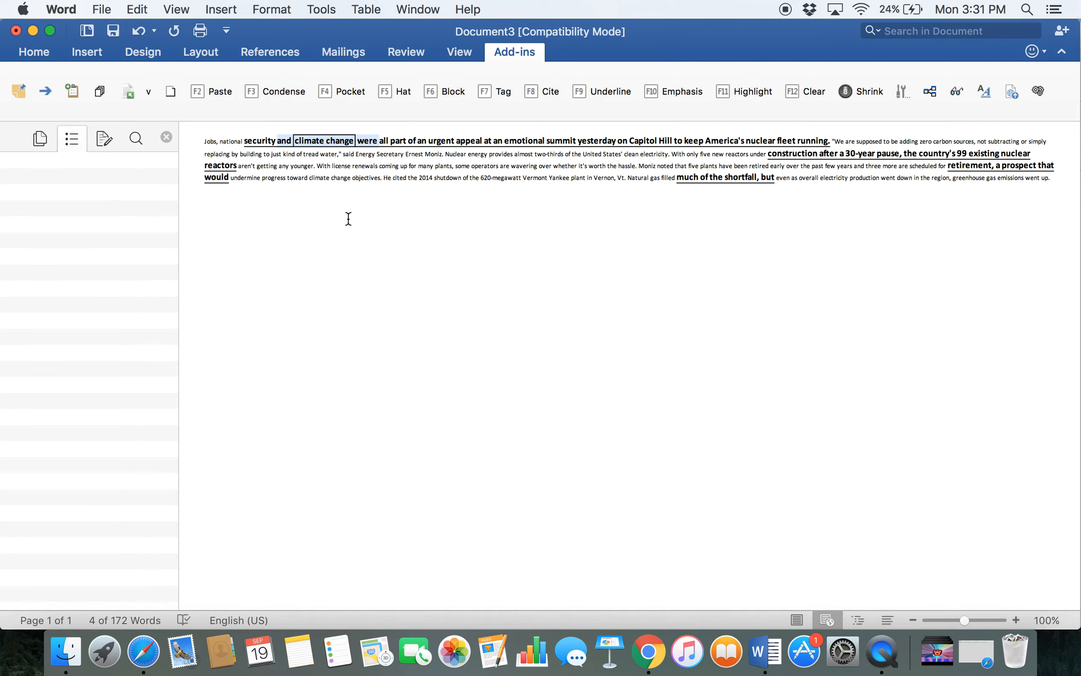
key("F11")
left_click_drag(565, 140, 659, 142)
key("F11")
Highlight "construction after a 30-year" and "much of the" in the underlined text of the card
left_click_drag(774, 155, 875, 154)
key("F11")
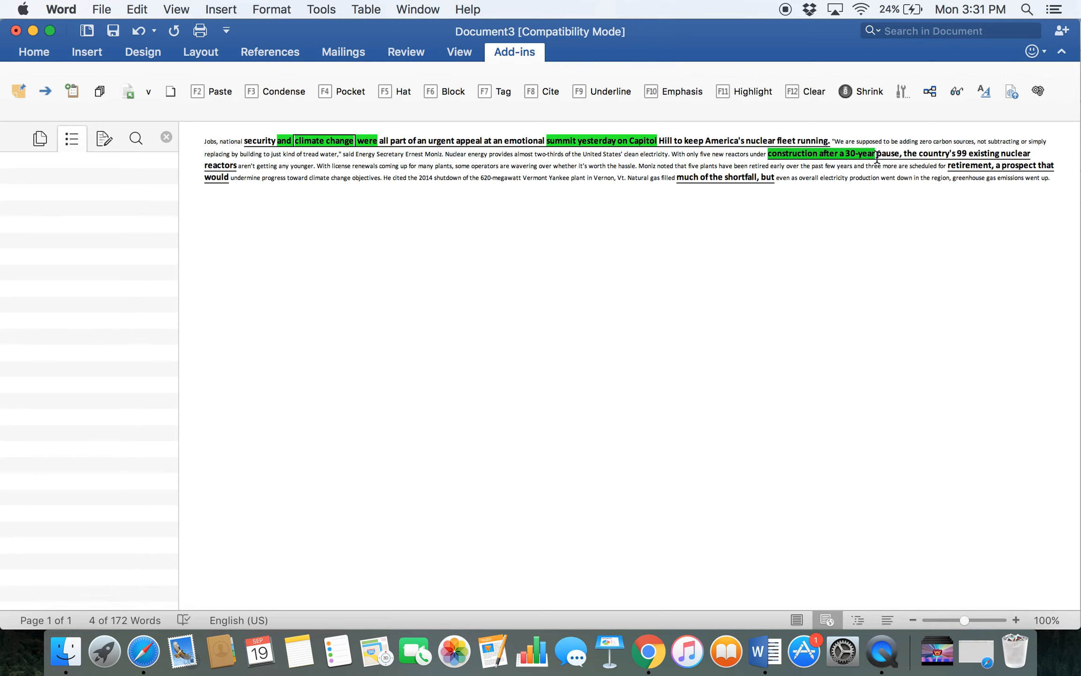
left_click(735, 165)
left_click_drag(678, 178, 723, 181)
key("F11")
left_click(681, 198)
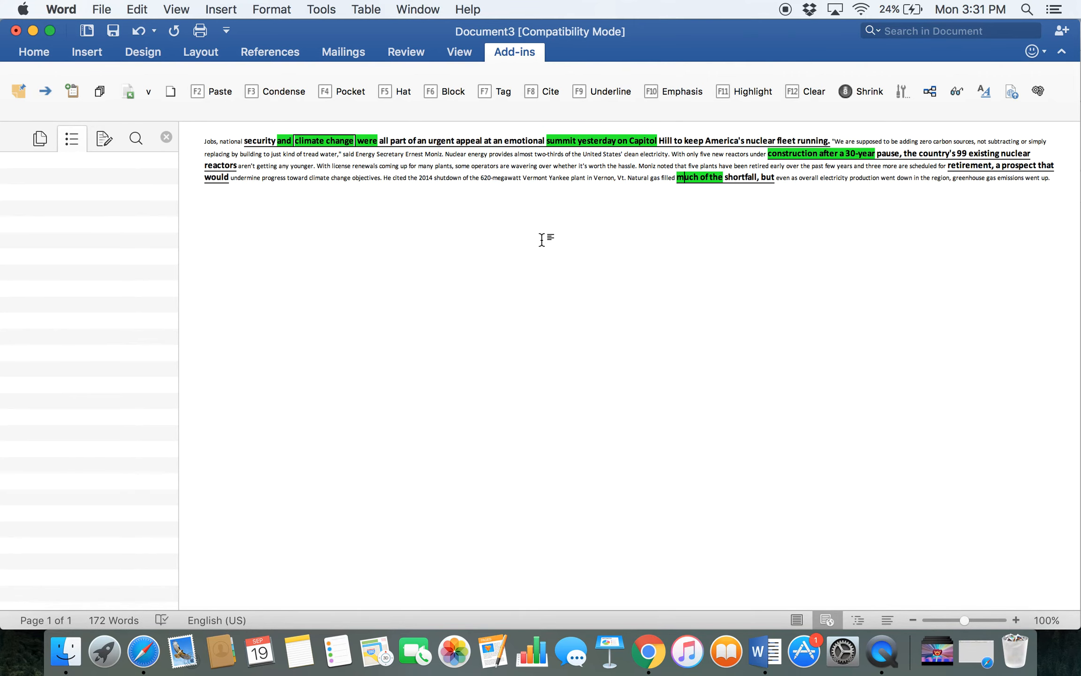
Add a blank line above the card text and paste the headline copied from the Scientific American article in Chrome there as plain text
left_click(204, 141)
key("Return")
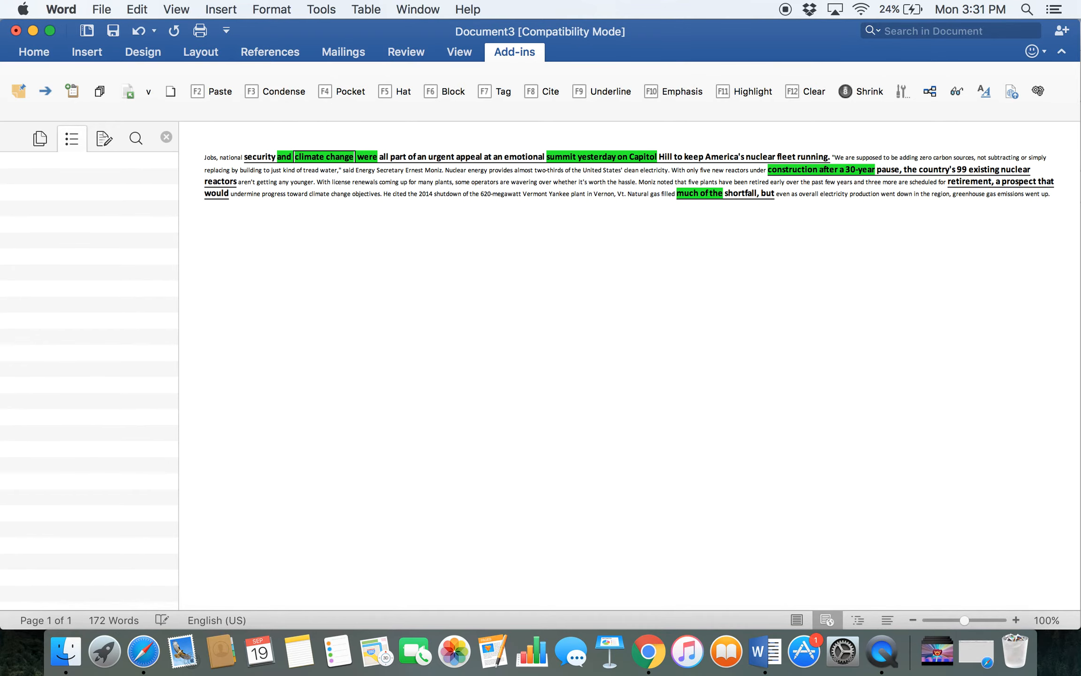
key("ctrl+Up")
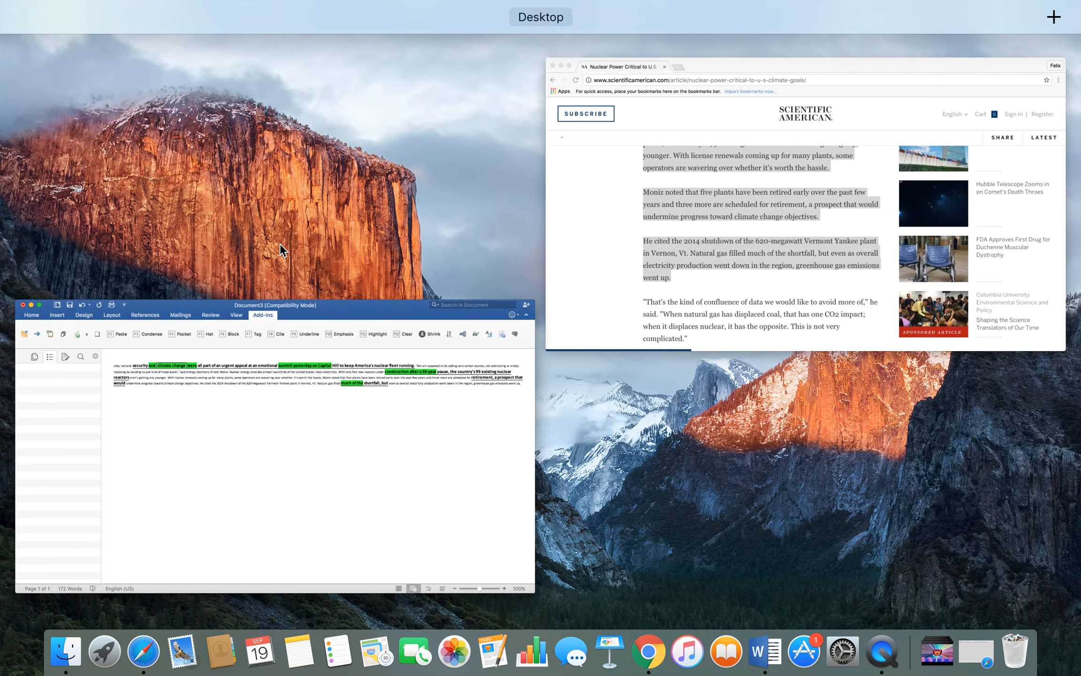
left_click(670, 212)
scroll(670, 212, "up", 15)
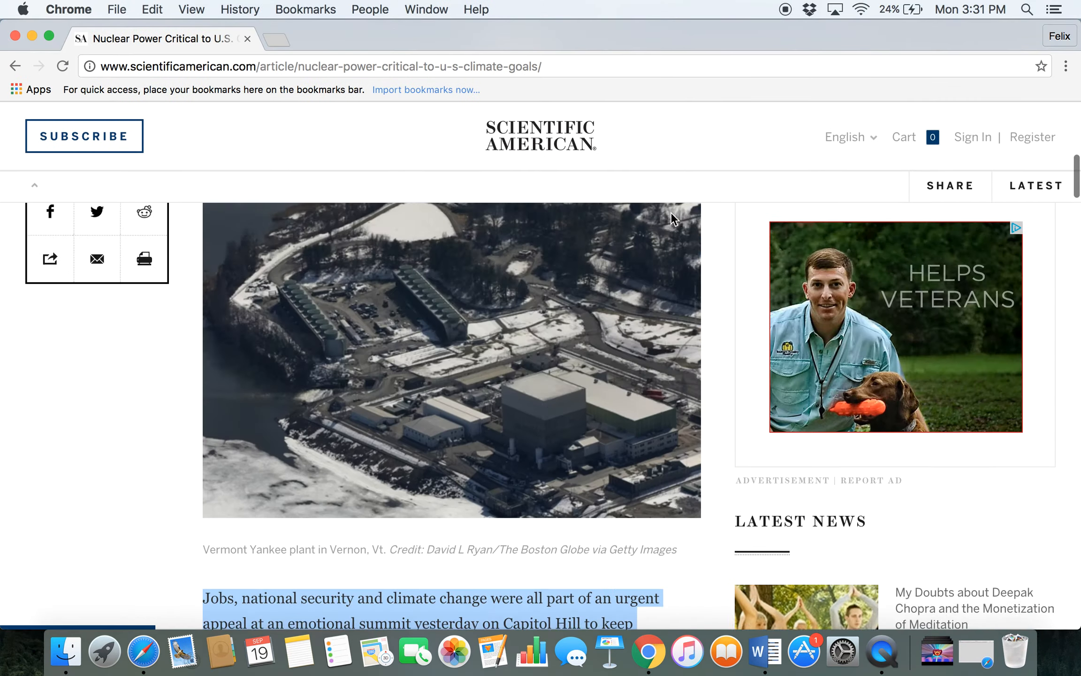
scroll(519, 358, "down", 5)
left_click_drag(220, 303, 743, 371)
key("super+c")
key("super+Tab")
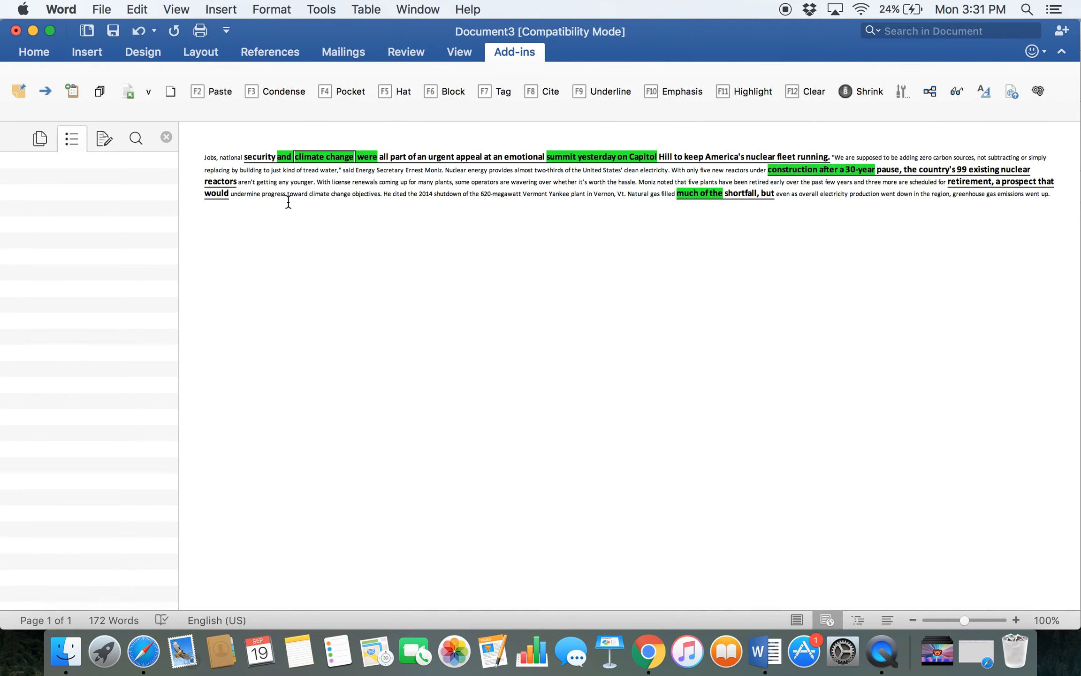
key("F2")
Copy the author's name from the article's byline in Chrome and paste it as plain text in front of the headline in Word
key("super+Tab")
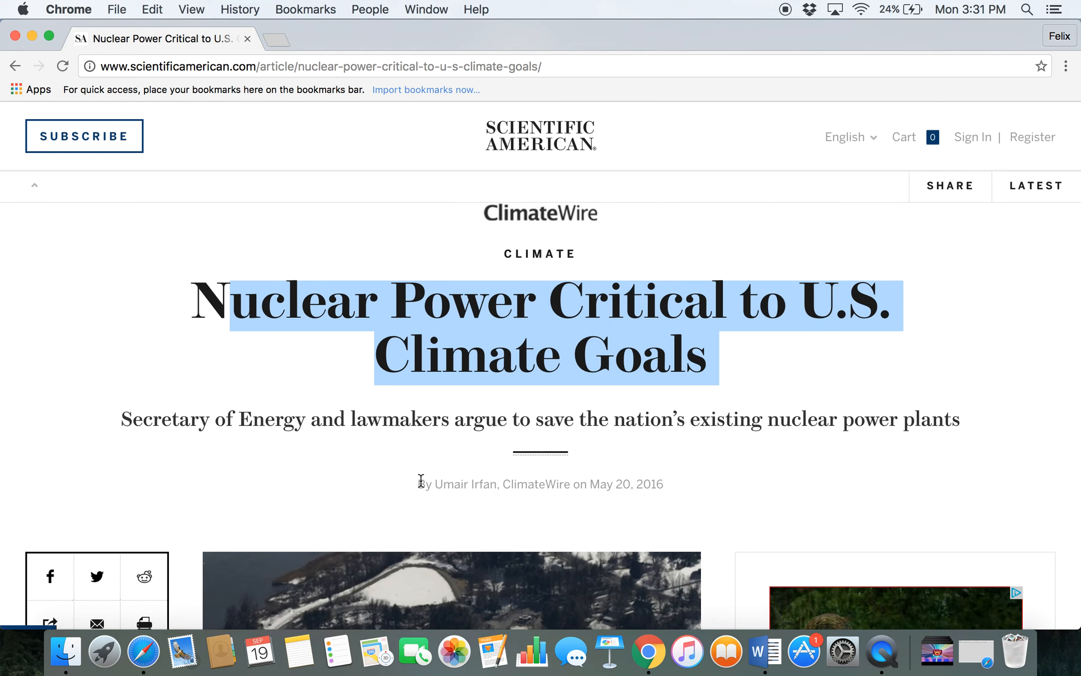
left_click_drag(500, 484, 436, 486)
key("super+c")
key("super+Tab")
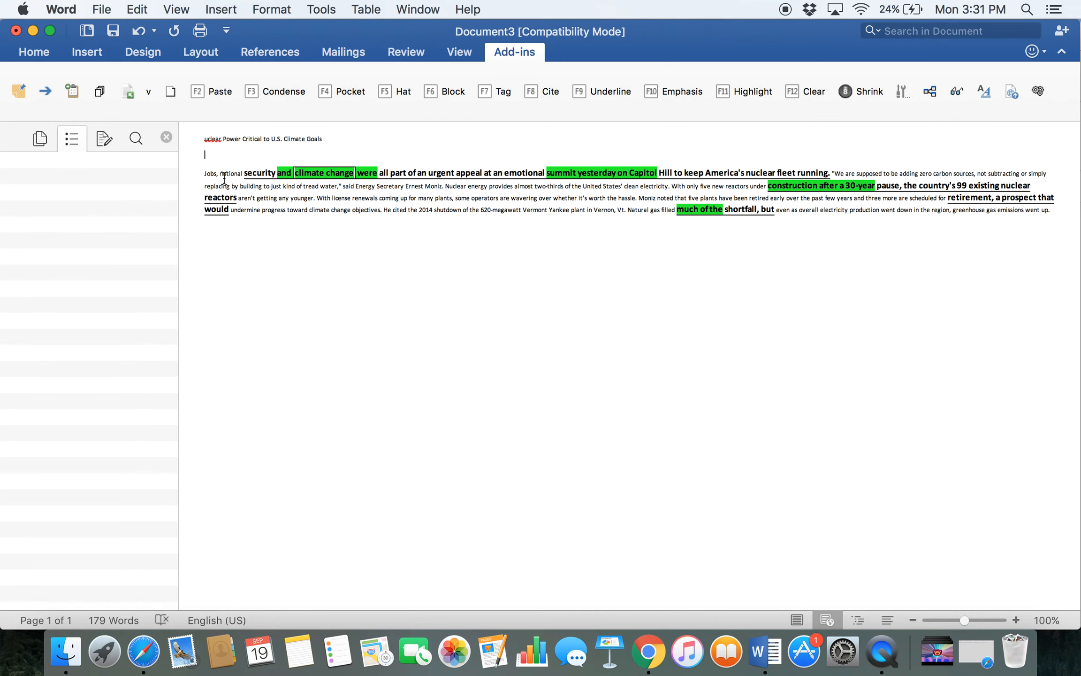
key("F2")
key("super+z")
left_click(202, 139)
key("F2")
Join the author's name and the headline on one line, separated by a period, and enclose the headline in quotation marks
key("BackSpace")
type(". (")
left_click(376, 137)
type("\"")
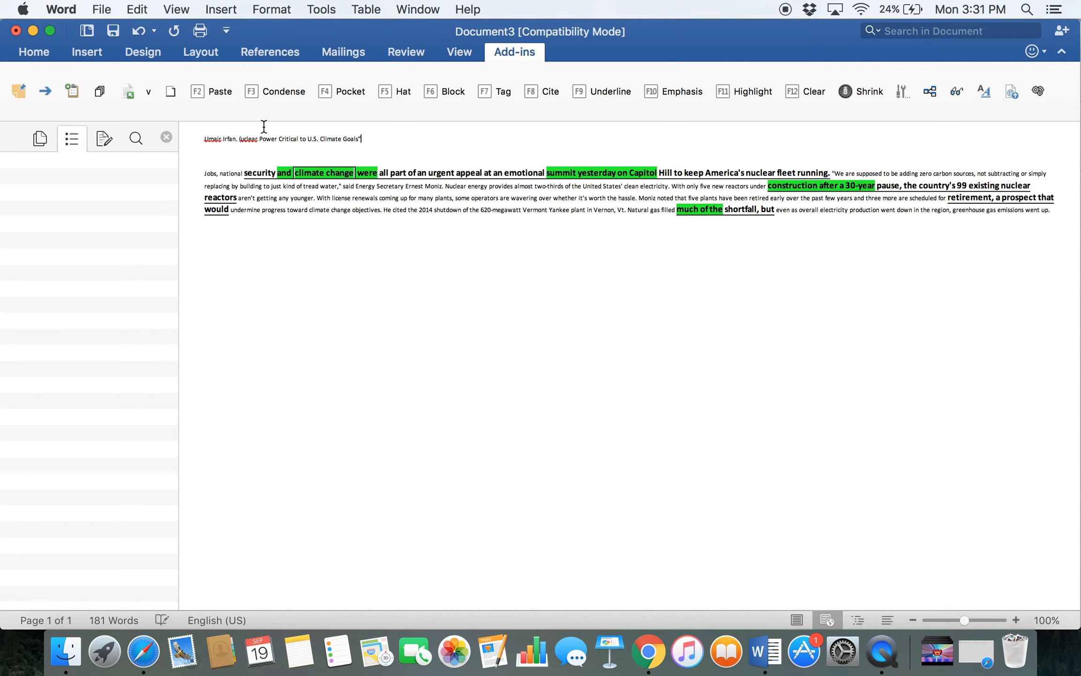
left_click(242, 139)
key("BackSpace")
type("\"")
End the citation with "//FT)", add an opening parenthesis before the author's name, and remove the blank line beneath the citation
left_click(388, 138)
type("//FT)")
left_click(197, 148)
key("Left")
type("(")
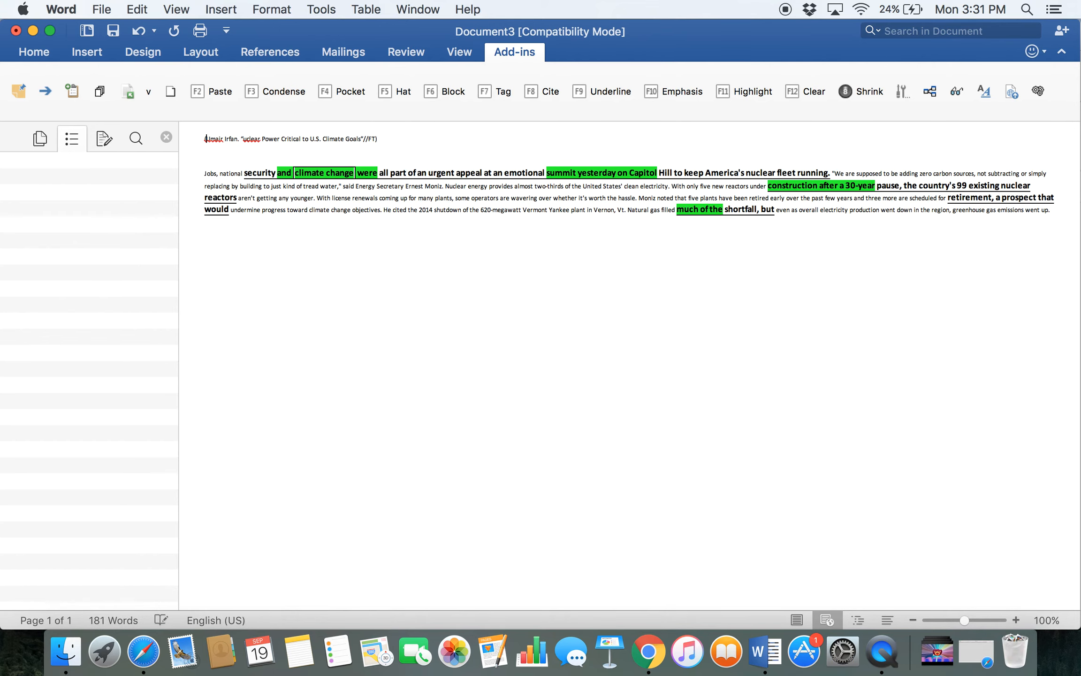
key("BackSpace")
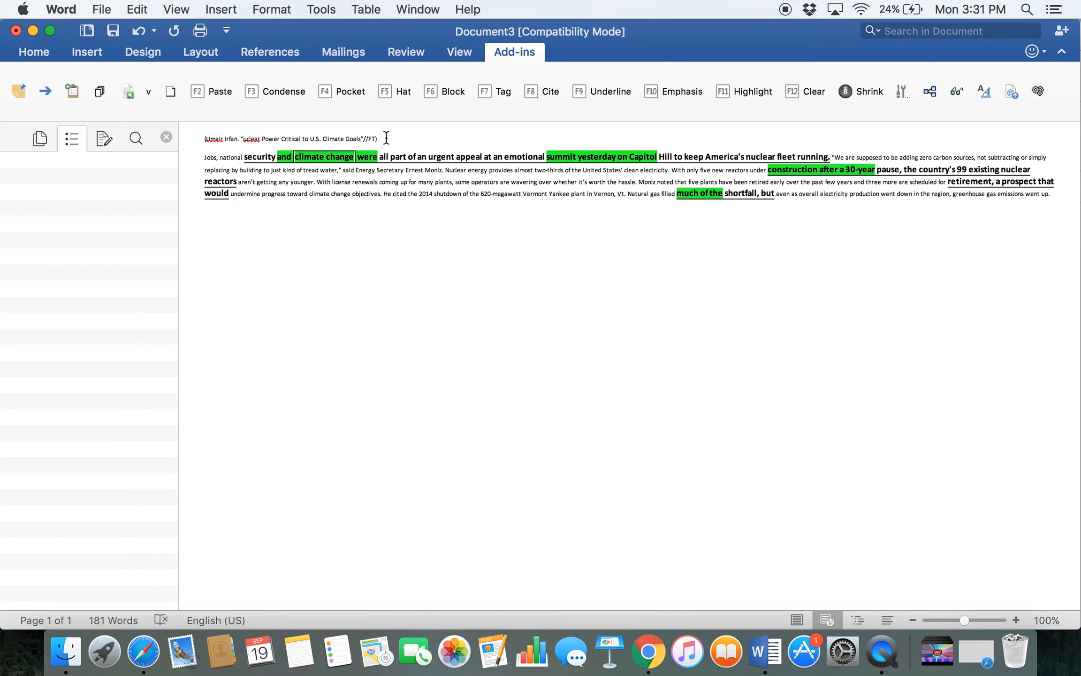
Insert the author's last name followed by "'16:" at the beginning of the citation line
left_click(205, 139)
type("Irfan ")
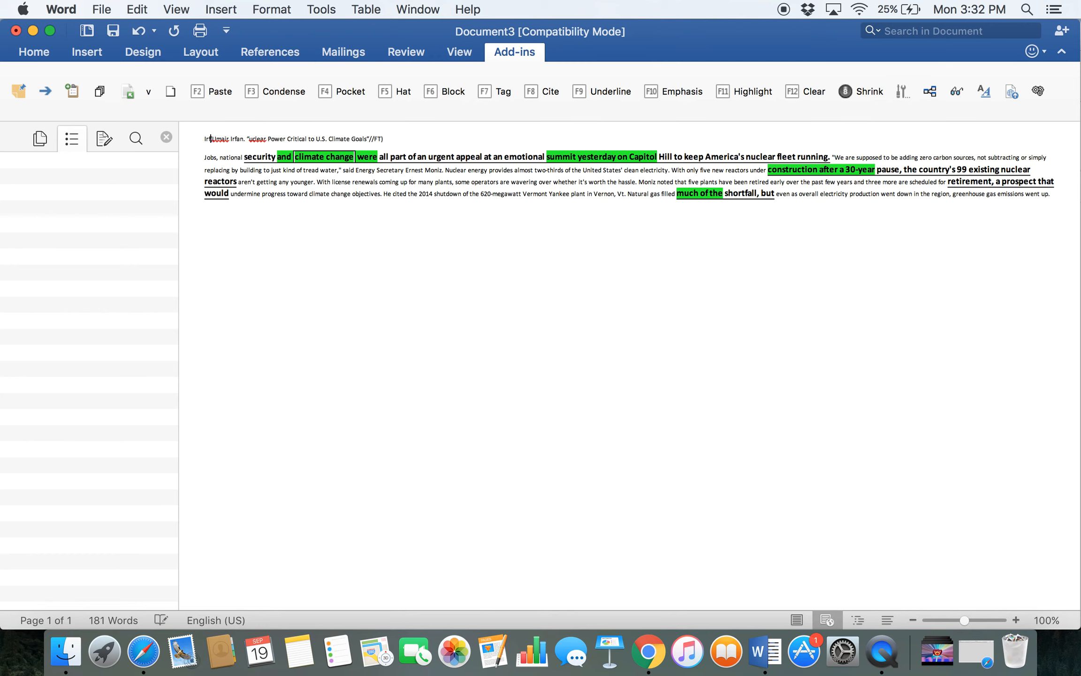
type("'16:")
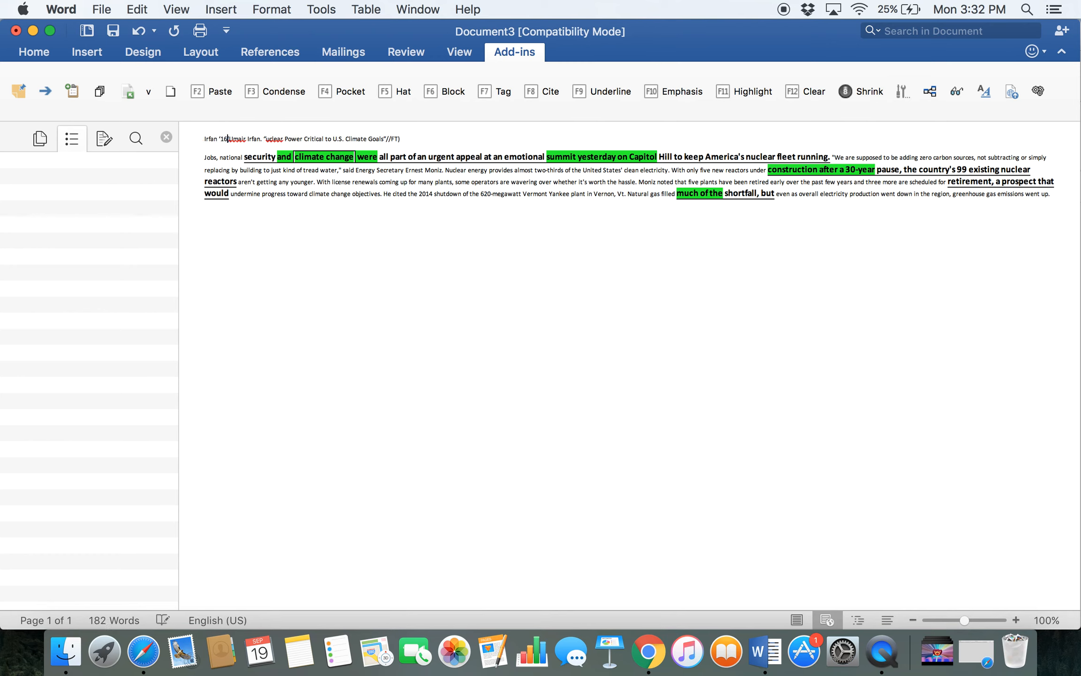
Apply the Cite style to the author's last name and "'16:" at the start of the citation
left_click_drag(205, 139, 233, 139)
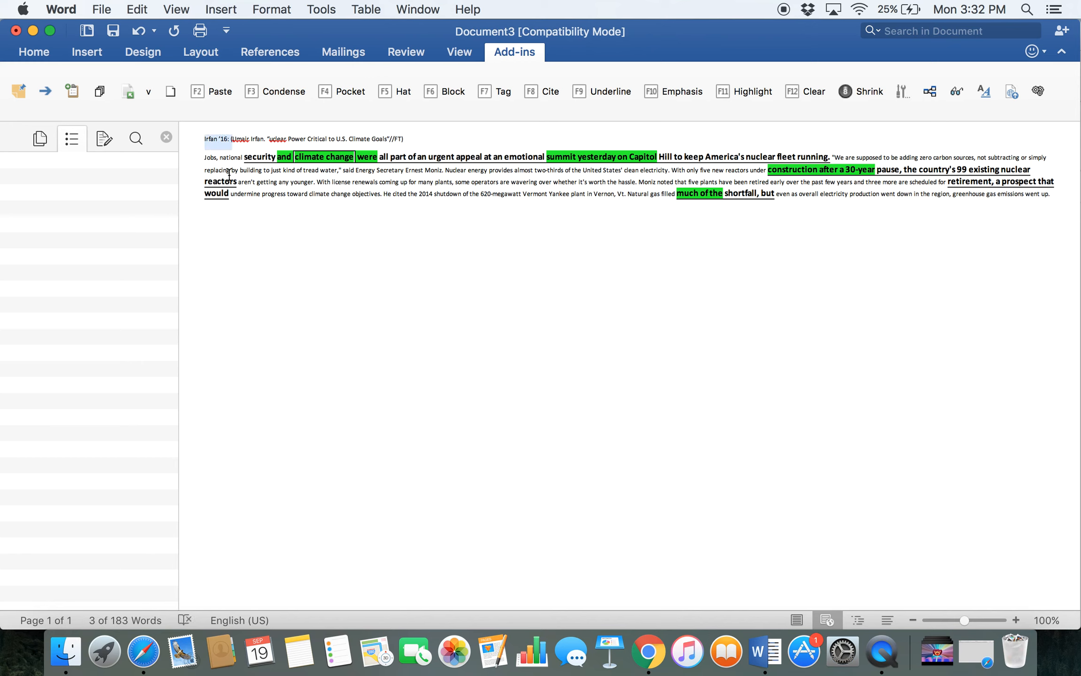
left_click(214, 136)
left_click_drag(205, 138, 229, 138)
key("F8")
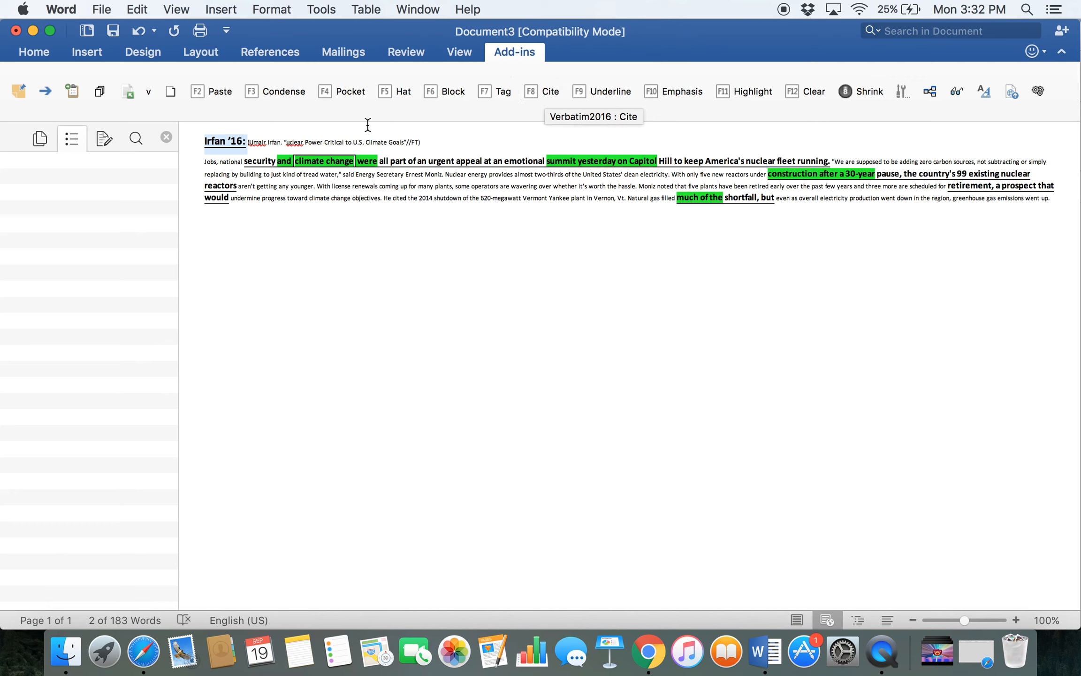
Shrink the parenthesized source details in the citation line
double_click(329, 137)
double_click(287, 139)
key("super+8")
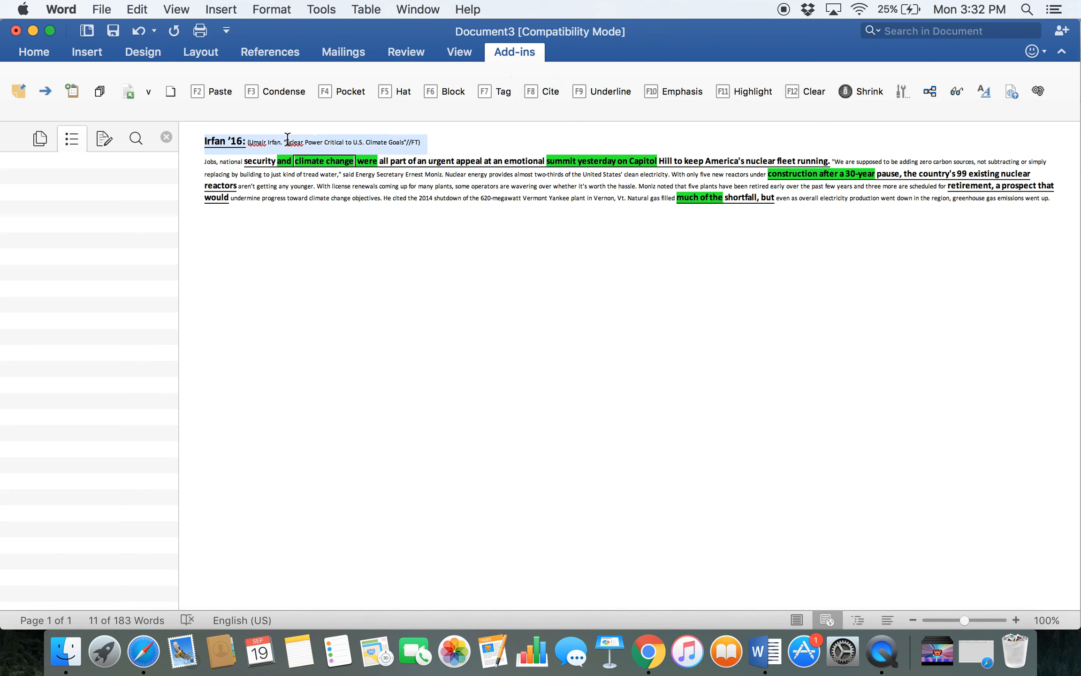
key("super+z")
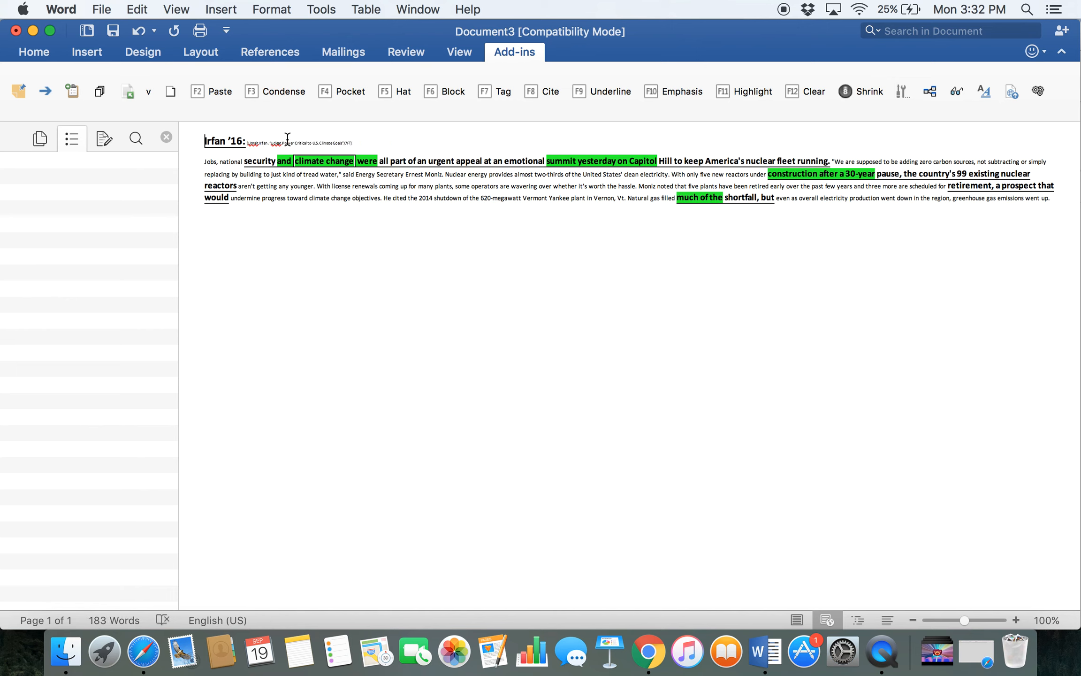